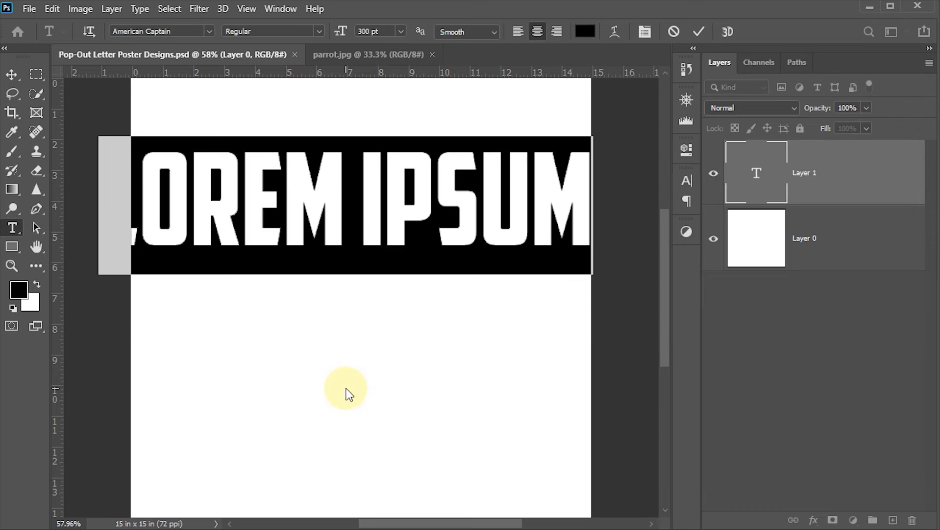
Step: Enter the letter P as the text, then enlarge it proportionally to about 227%
text(P)
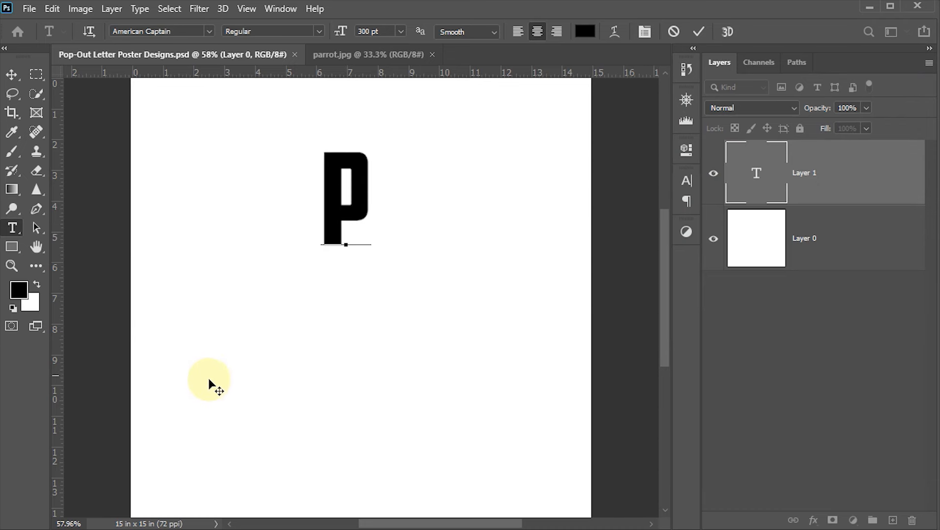
click(699, 31)
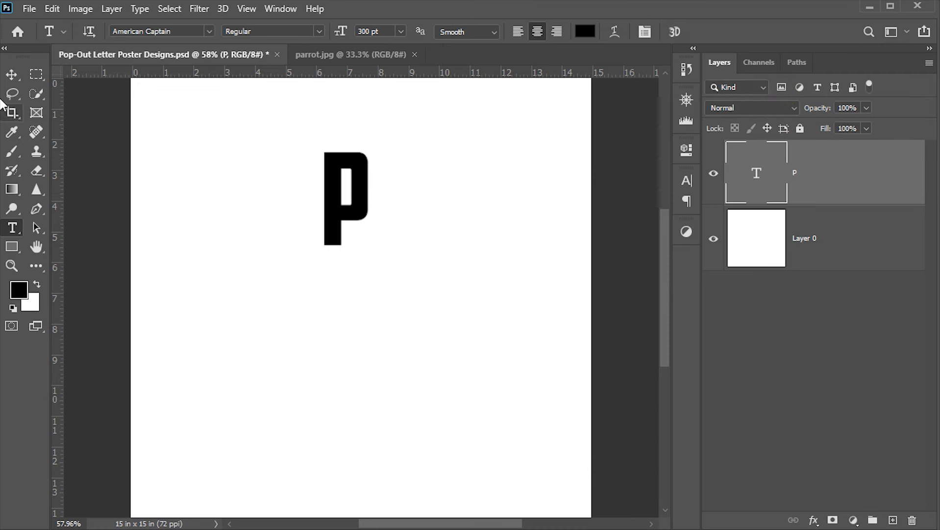
click(12, 72)
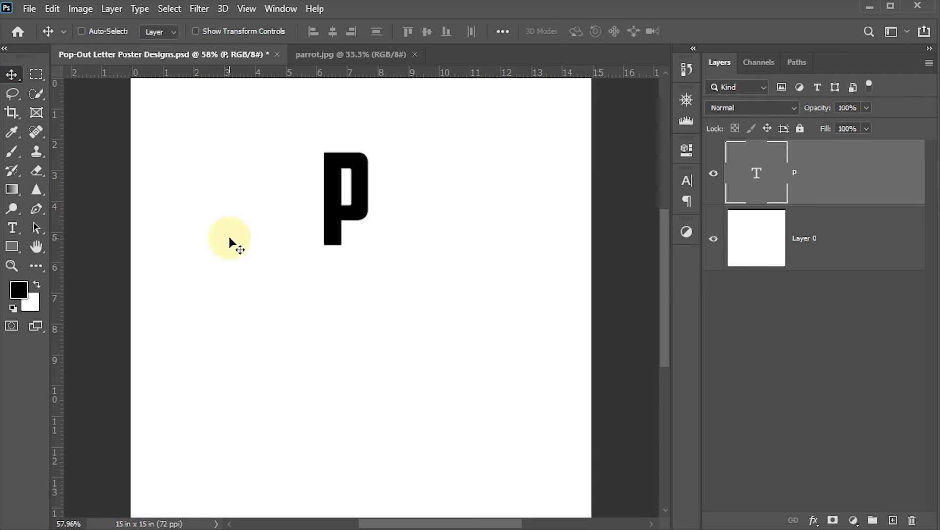
key(ctrl)
key(ctrl+t)
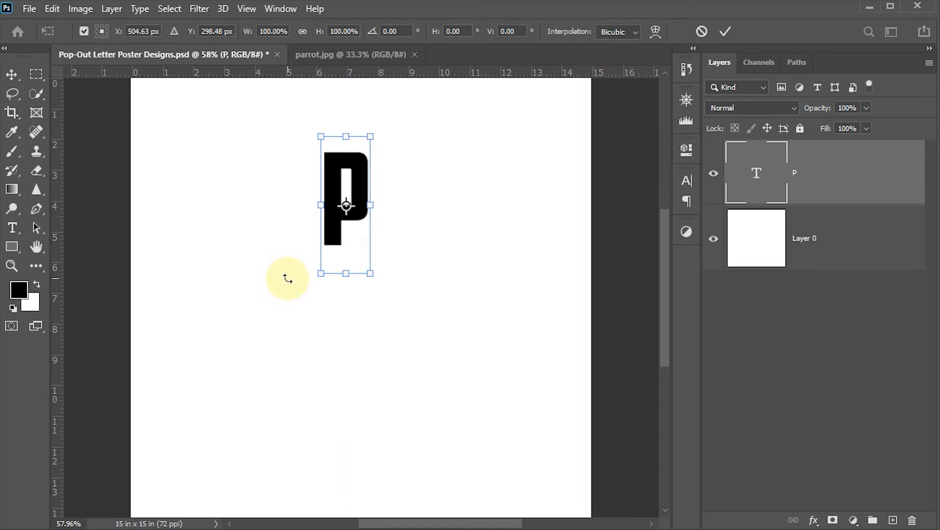
drag(373, 273, 463, 434)
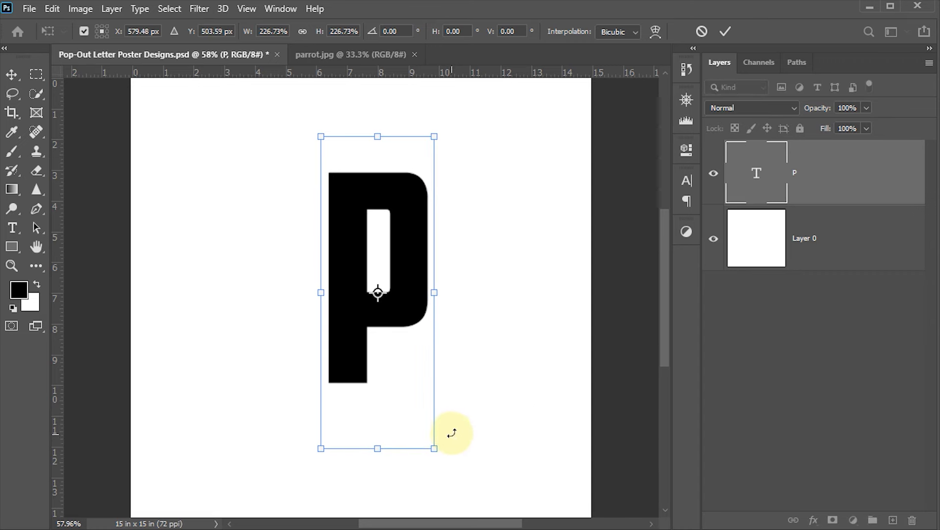
click(725, 29)
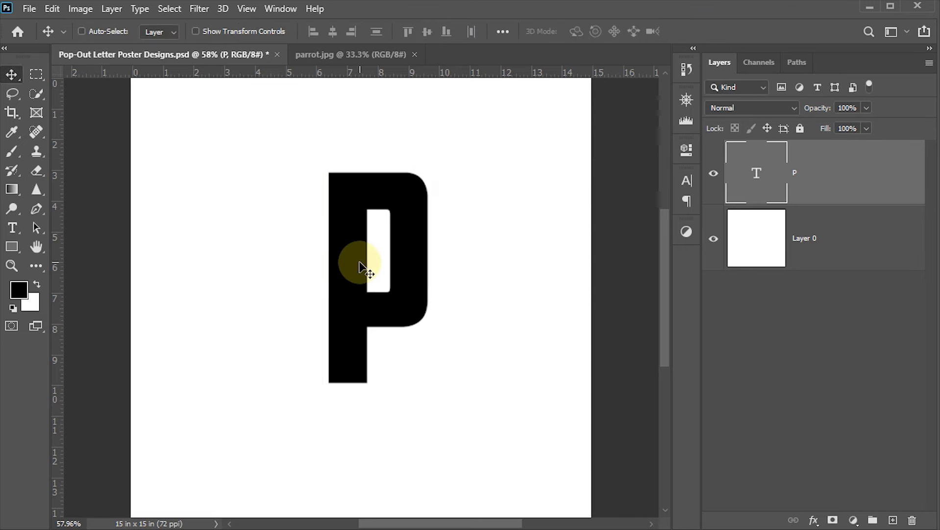
Step: Center the letter P horizontally and vertically on the whole canvas, clear the selection, and save the document
key(ctrl)
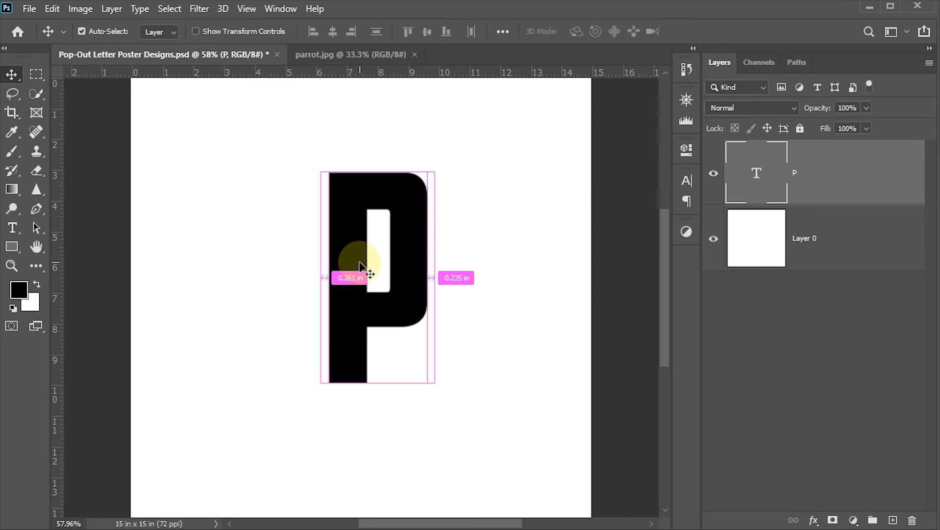
key(ctrl+a)
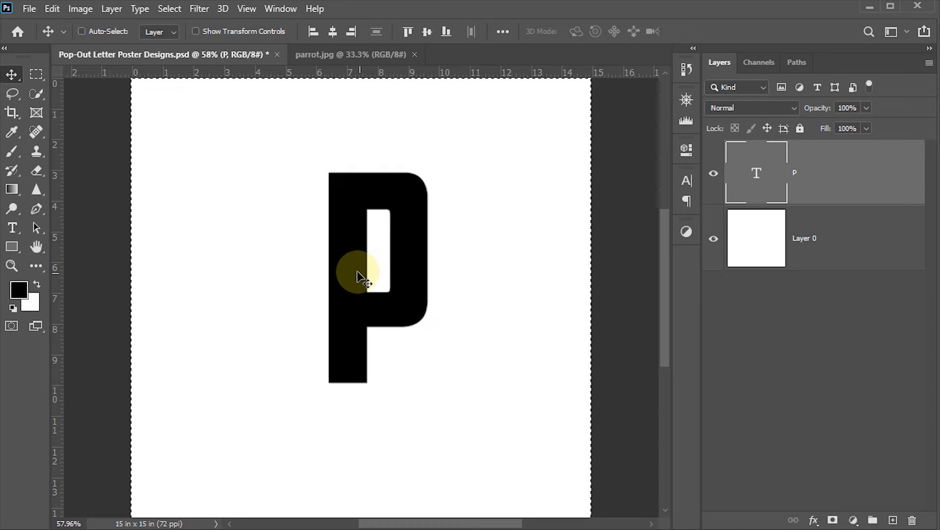
click(333, 32)
click(427, 31)
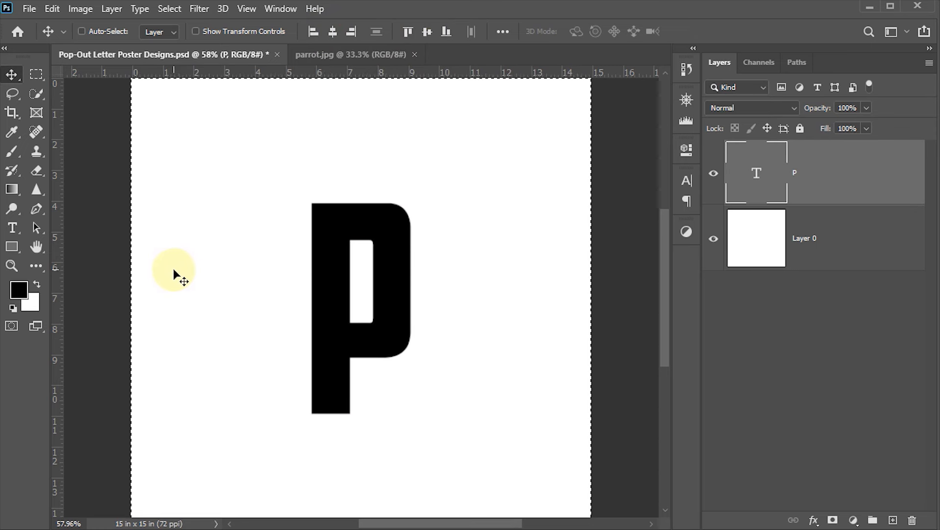
key(ctrl)
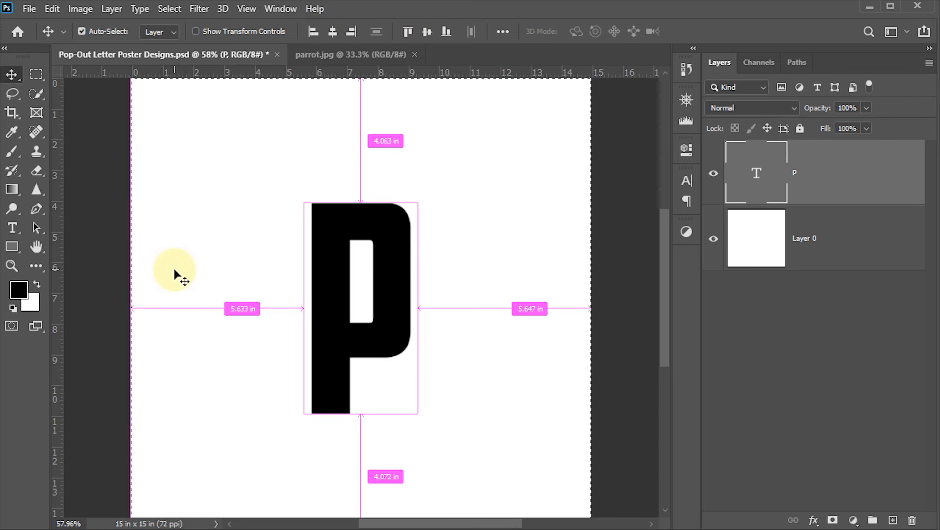
key(ctrl+d)
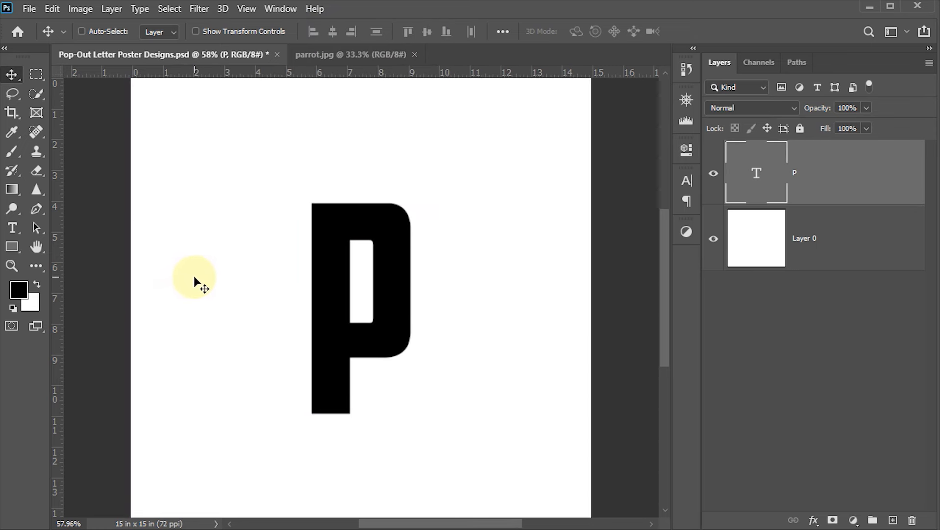
key(ctrl+s)
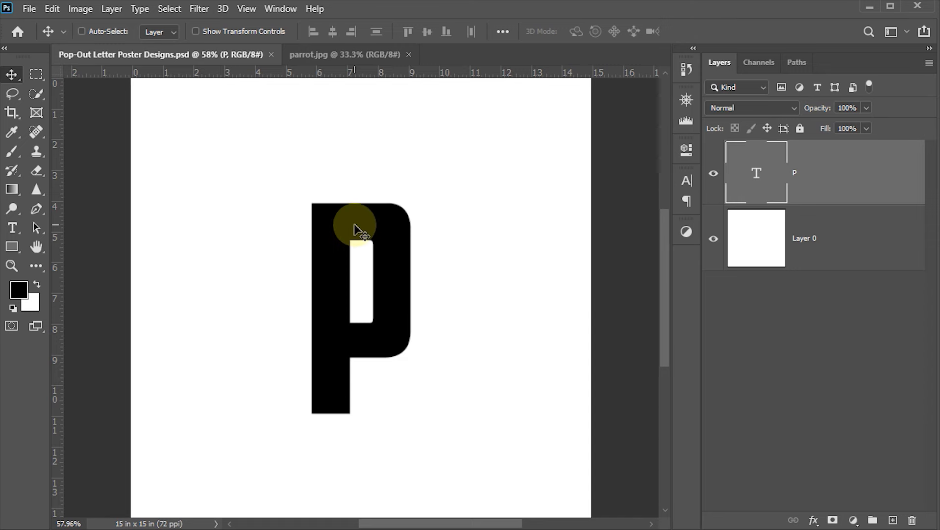
Step: Copy the entire parrot.jpg photo and paste it into the poster document above the letter P
click(329, 54)
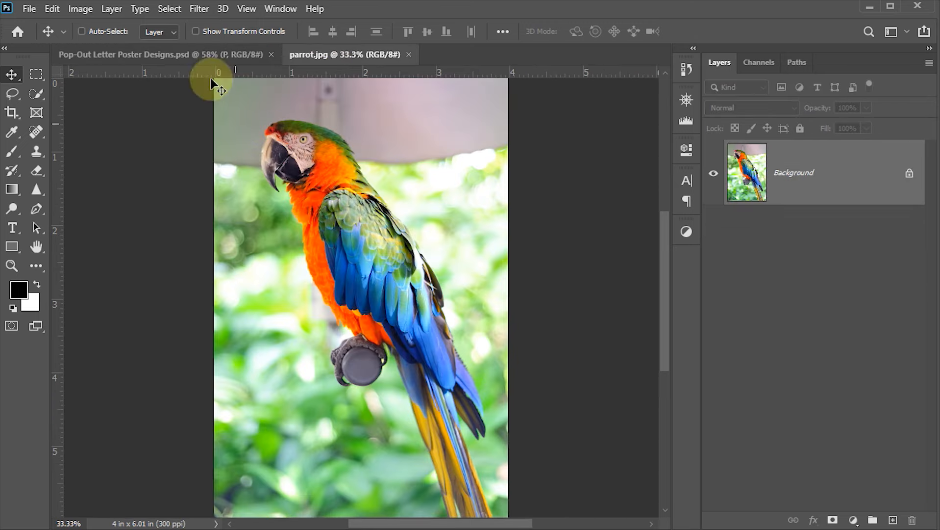
click(206, 55)
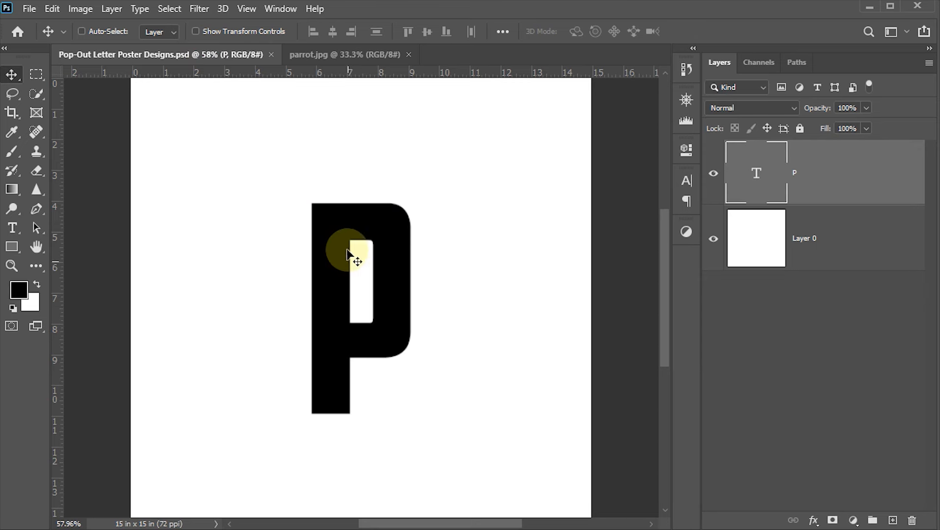
click(341, 55)
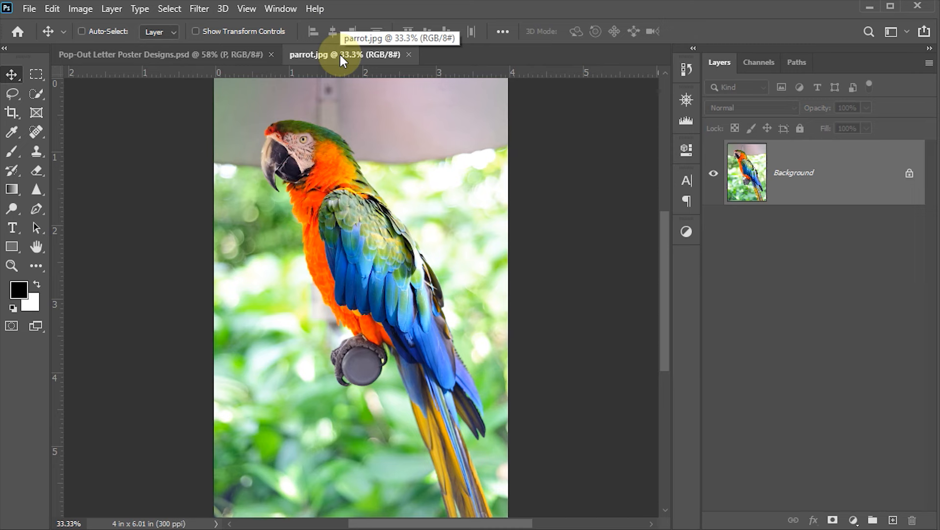
click(267, 114)
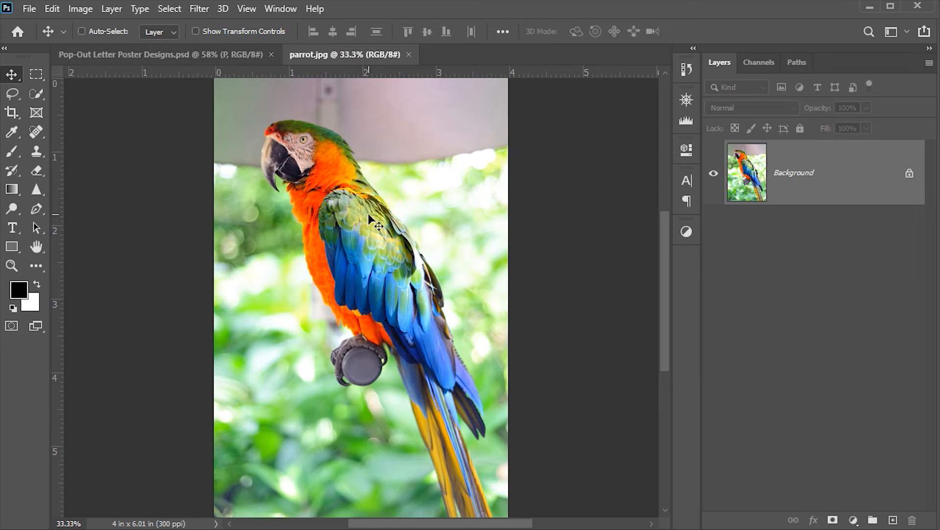
key(ctrl+a)
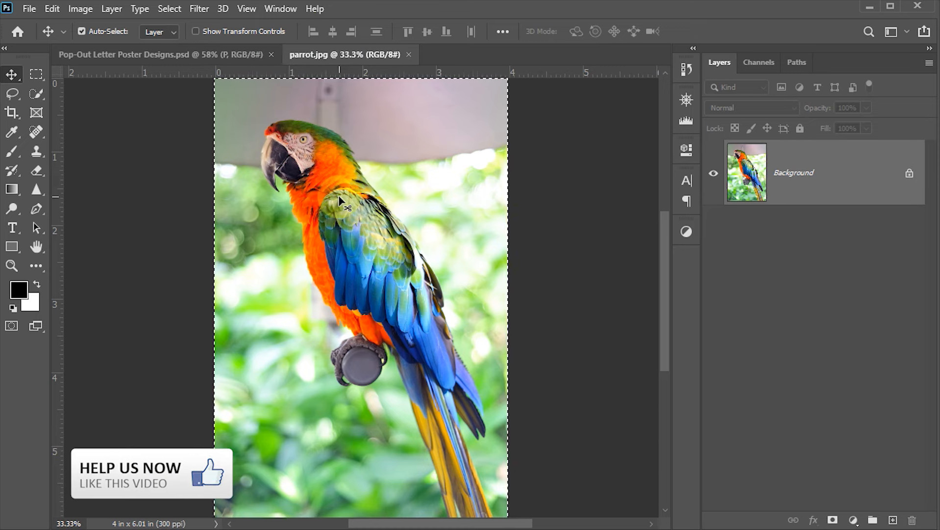
key(ctrl+c)
click(188, 51)
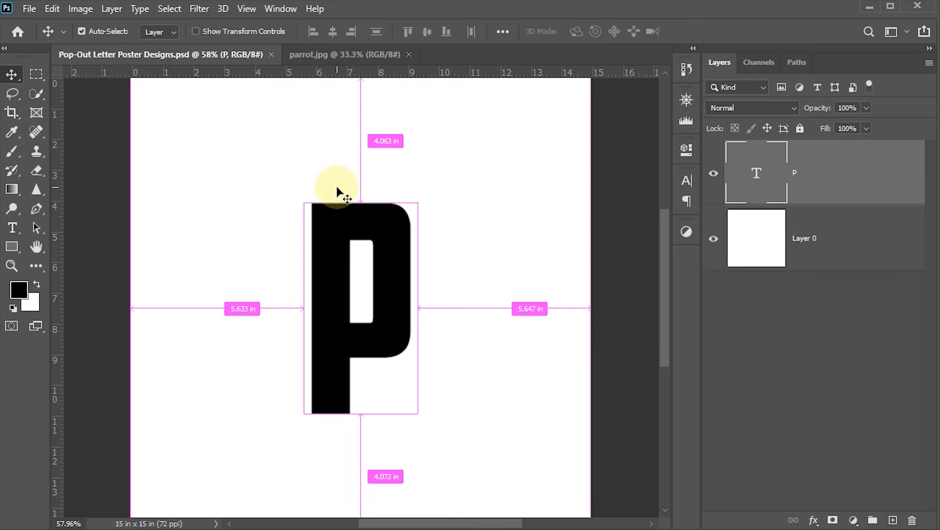
key(ctrl+v)
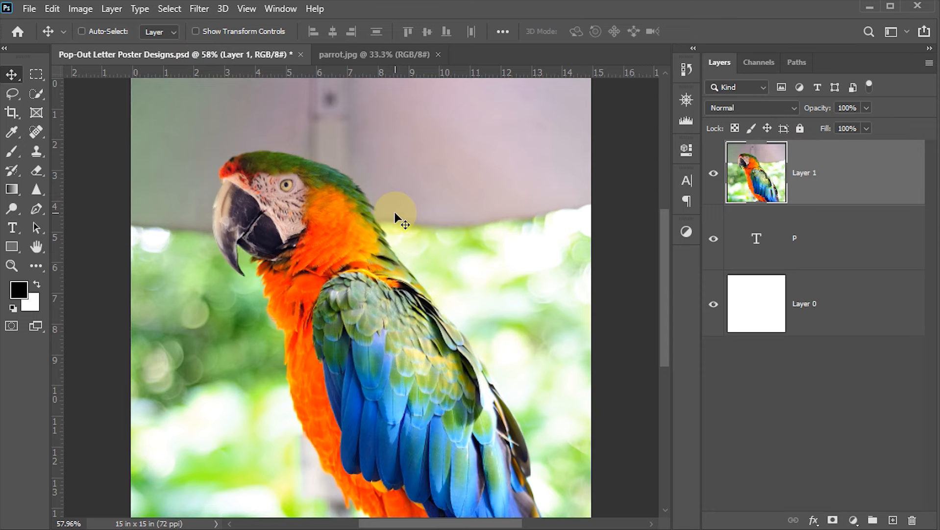
Step: Lower the parrot layer's opacity to 70%, then scale it down and position the bird over the letter P
key(7)
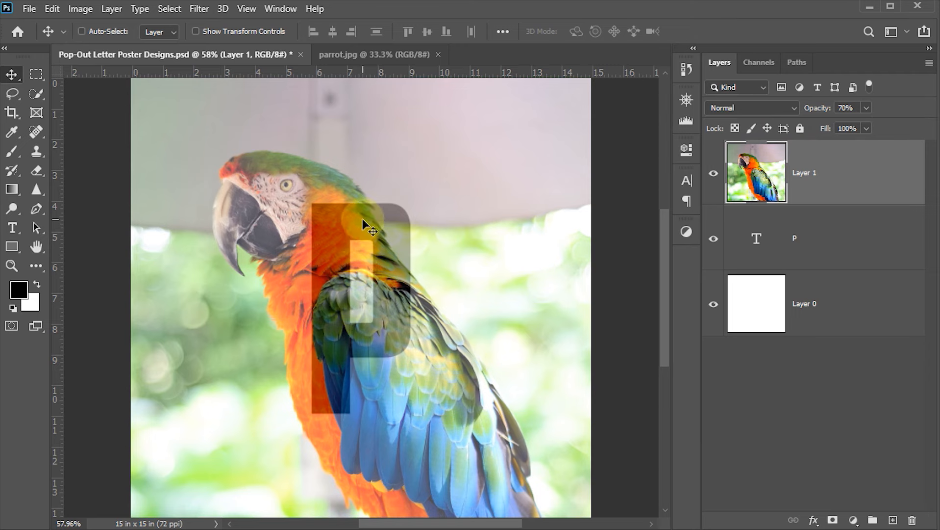
key(ctrl)
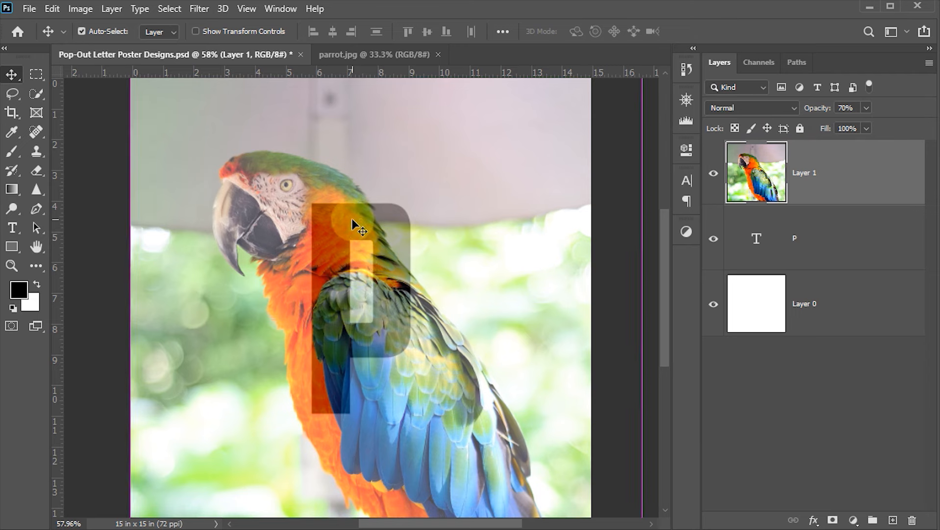
key(ctrl+t)
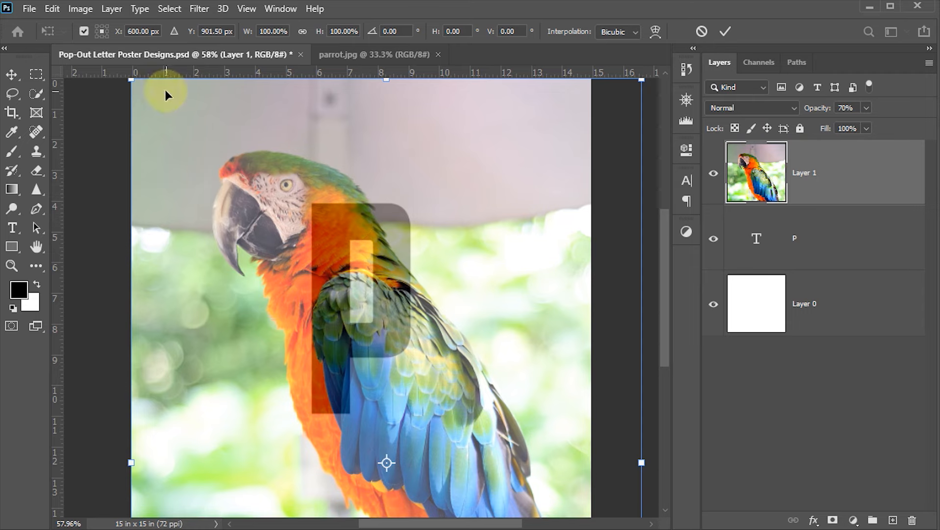
drag(127, 77, 221, 237)
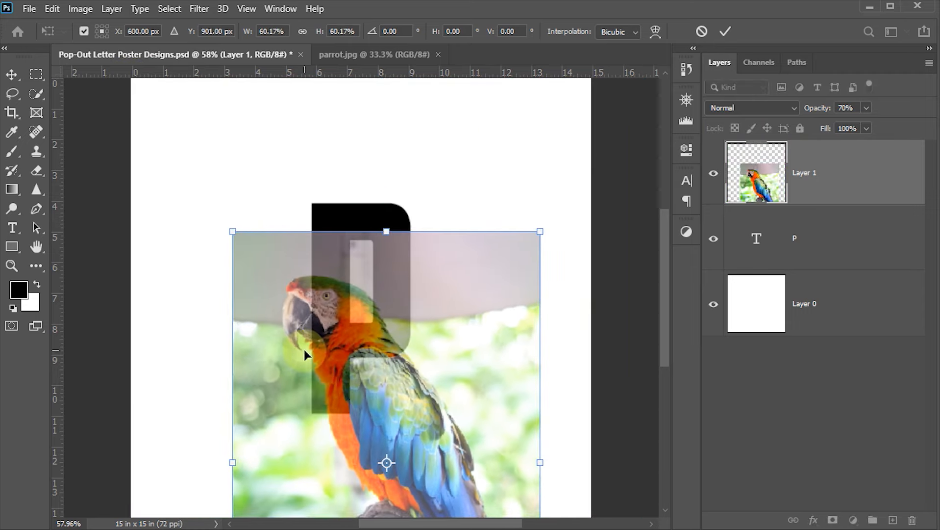
drag(304, 349, 291, 251)
drag(530, 142, 512, 163)
drag(427, 207, 411, 174)
click(725, 31)
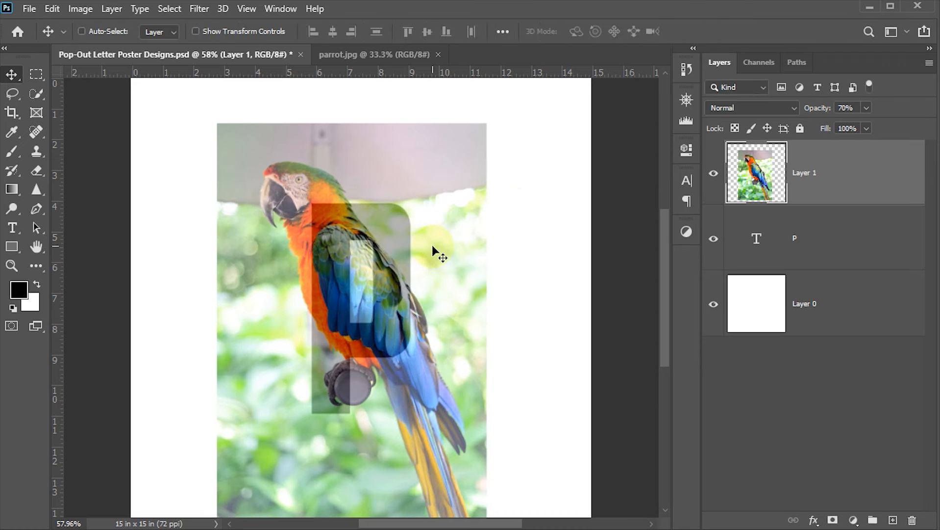
Step: Restore the parrot layer's opacity to 100% and clip the layer to the letter P
key(0)
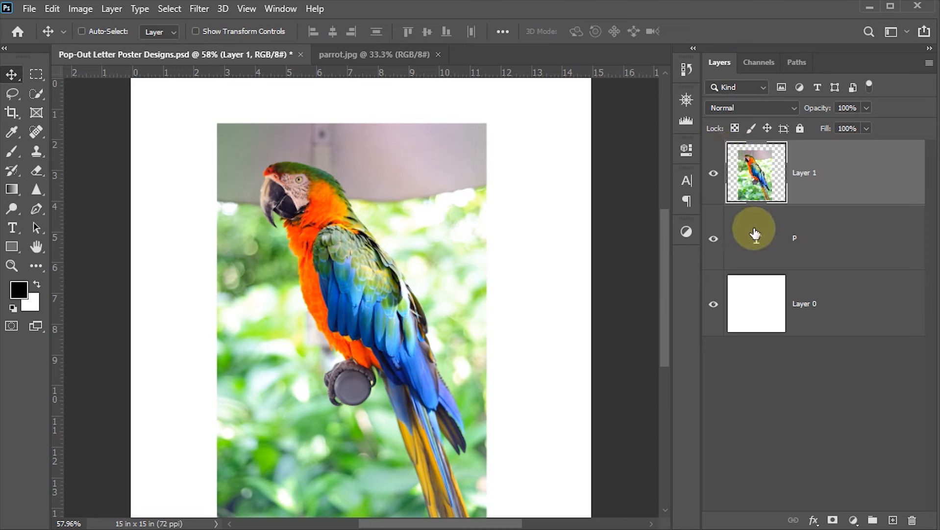
right_click(872, 173)
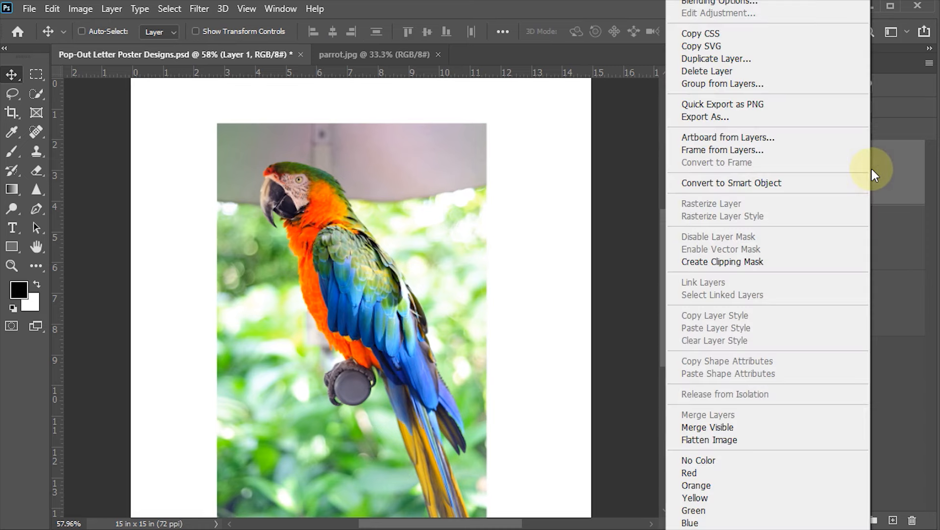
click(725, 265)
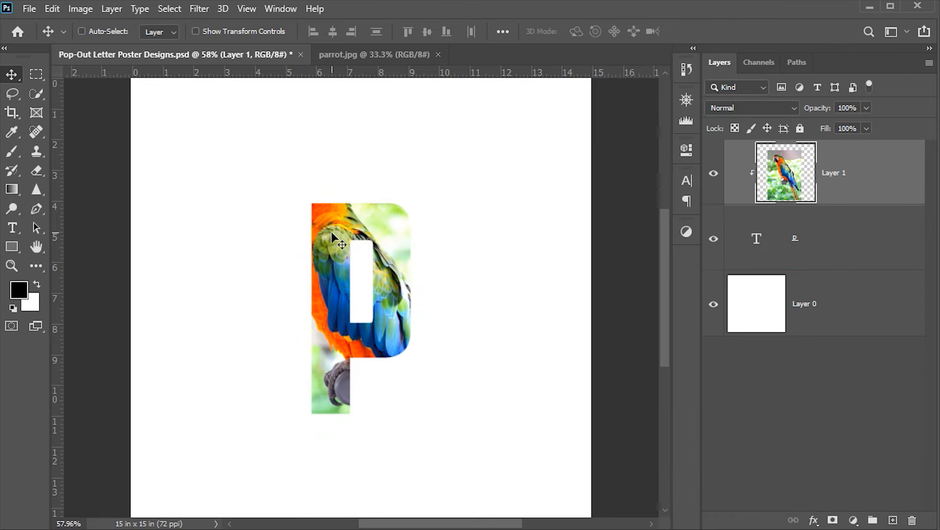
click(464, 256)
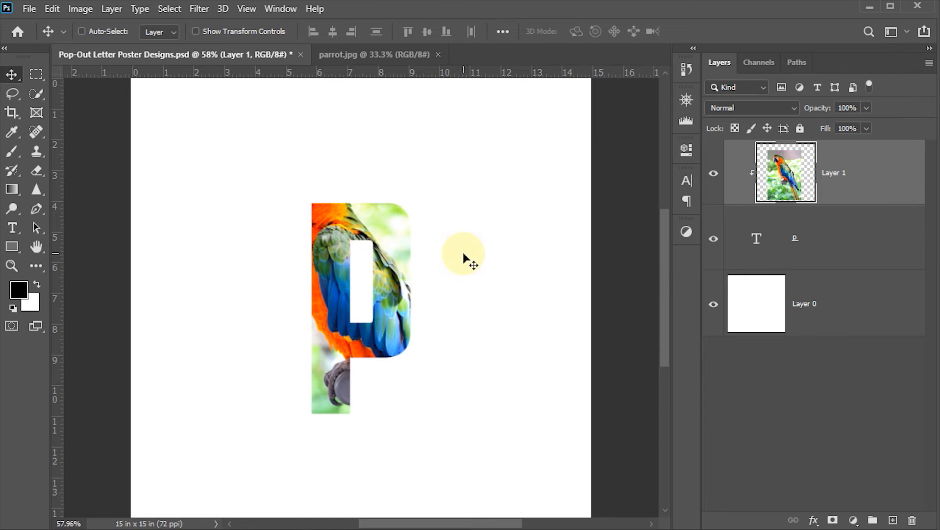
Step: Duplicate the clipped parrot layer and mask the copy to the bird using Select Subject
key(ctrl+j)
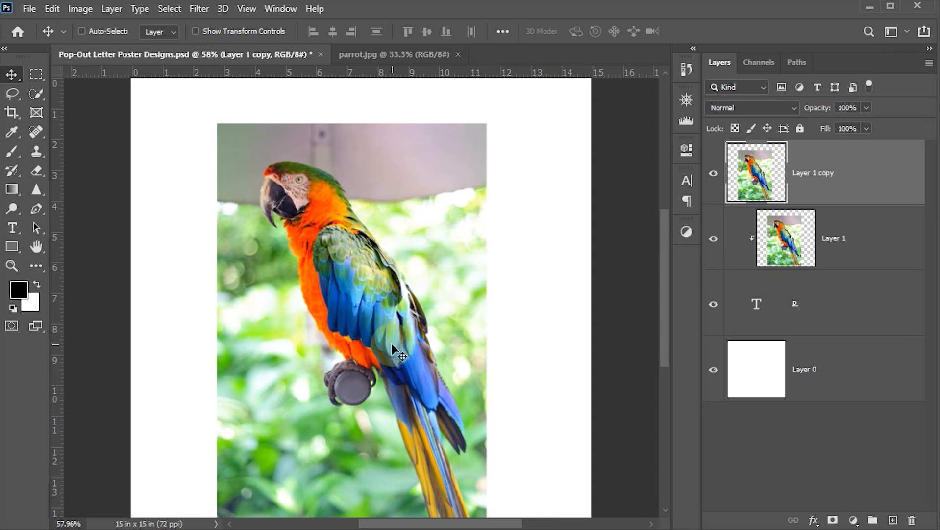
click(167, 8)
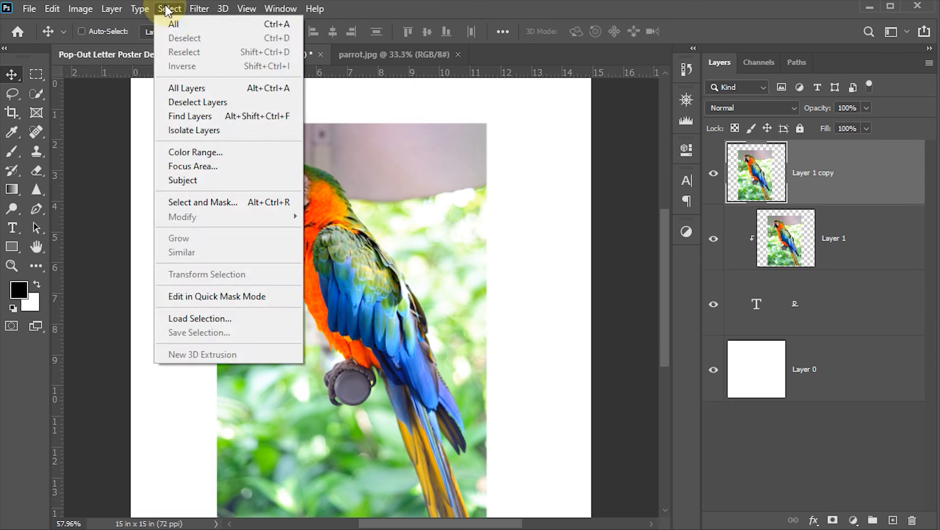
click(185, 180)
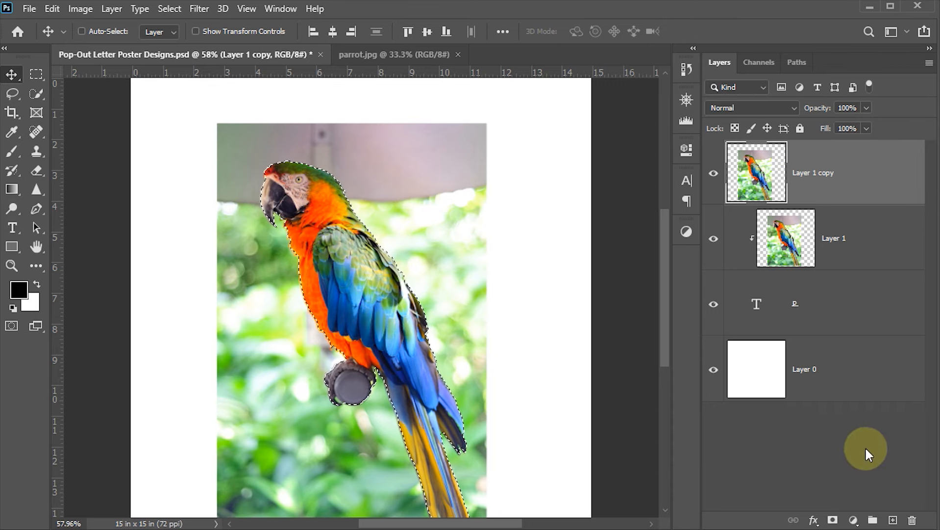
click(832, 520)
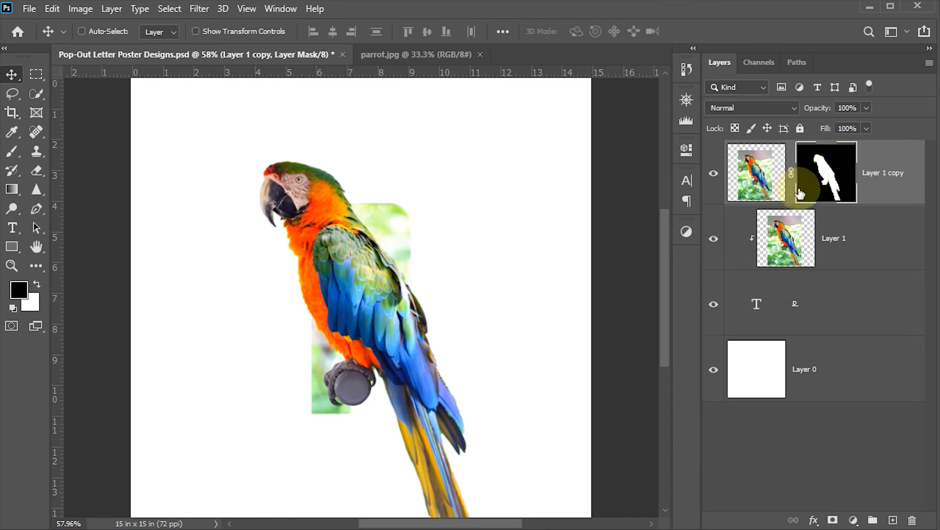
Step: With the masked copy's image active, load the letter P's outline as a selection and invert it
click(757, 173)
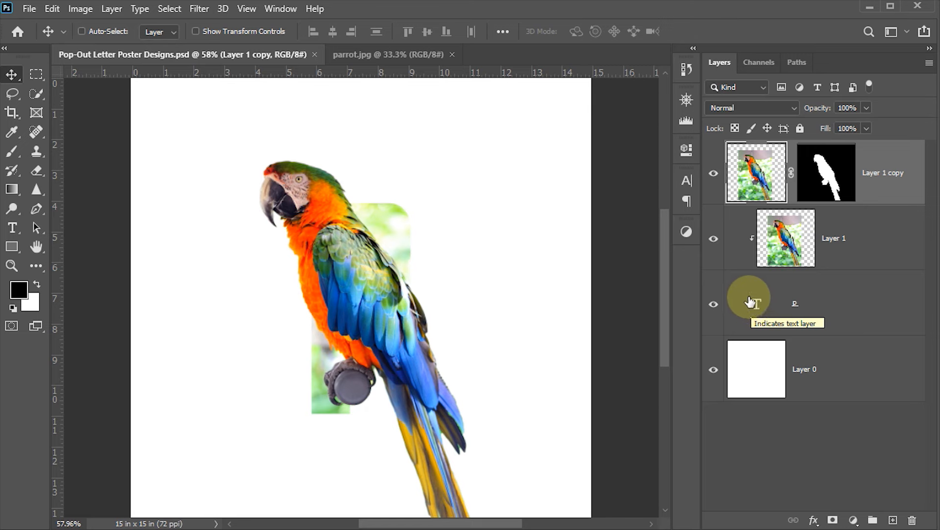
ctrl+click(757, 304)
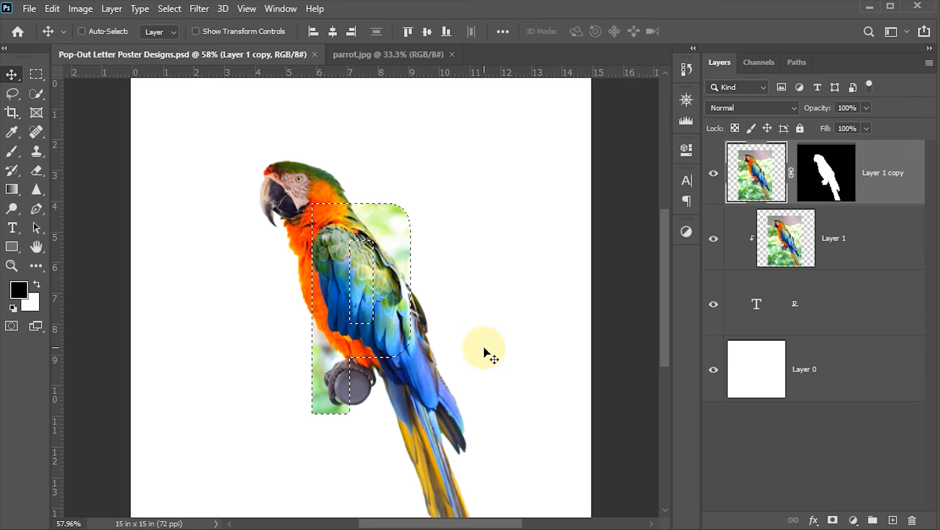
key(ctrl)
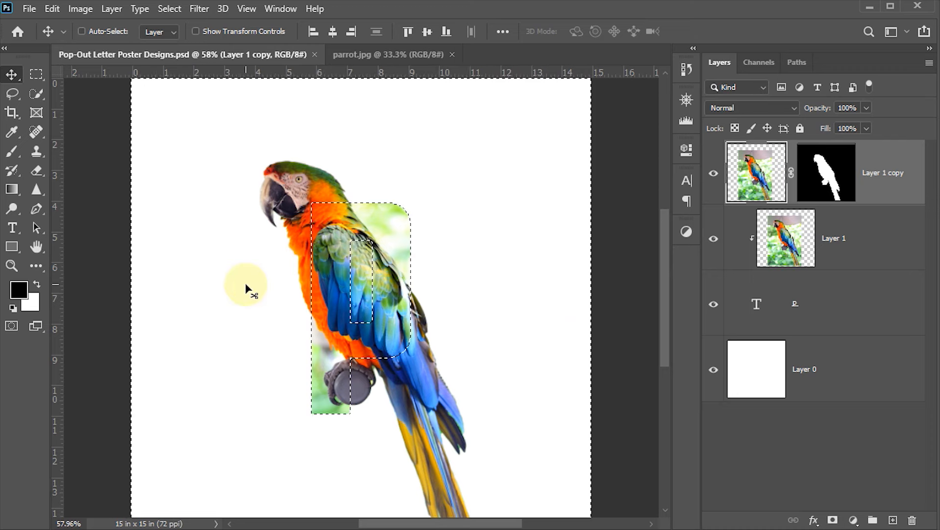
Step: Paint the copy's layer mask black with an 80 px brush to hide the tail and perch outside the letter P
key(b)
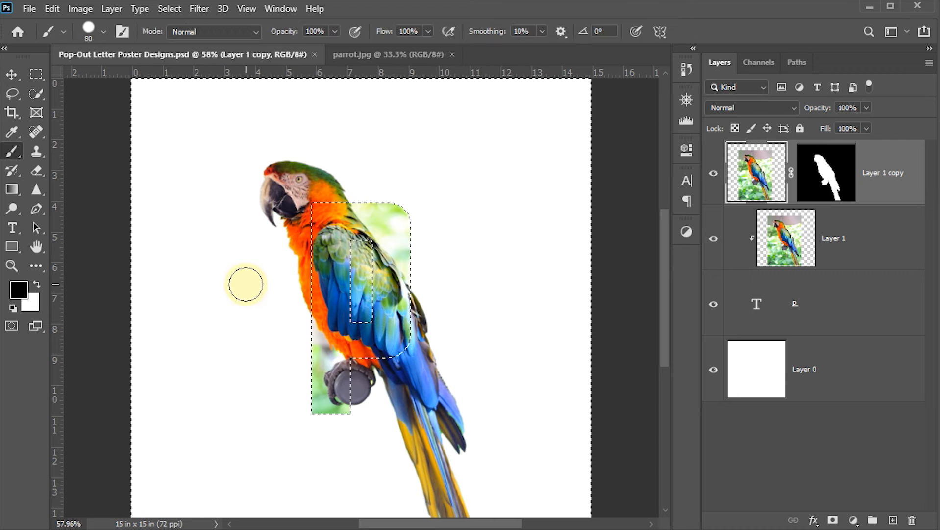
click(836, 169)
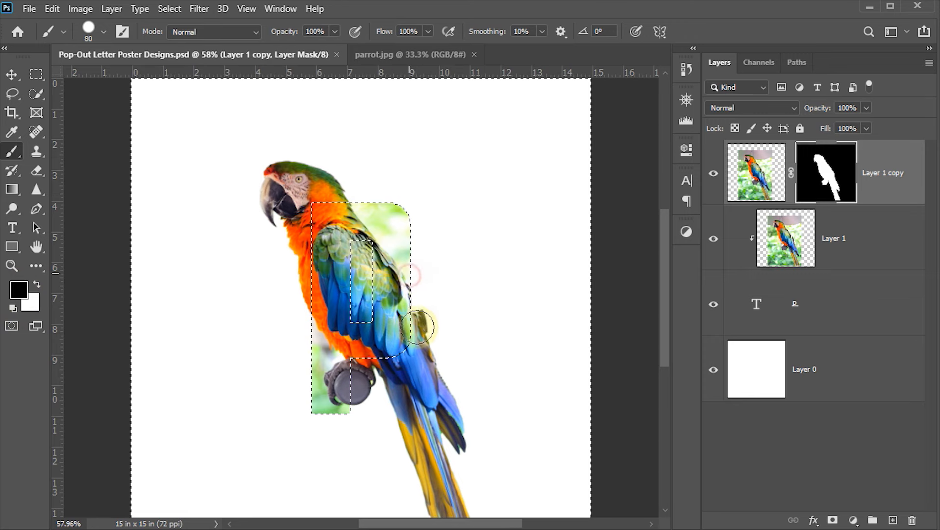
mouse_move(421, 315)
mouse_down()
mouse_move(434, 372)
mouse_move(460, 405)
mouse_move(457, 504)
mouse_move(441, 511)
mouse_move(438, 427)
mouse_move(410, 433)
mouse_move(401, 407)
mouse_move(383, 431)
mouse_up()
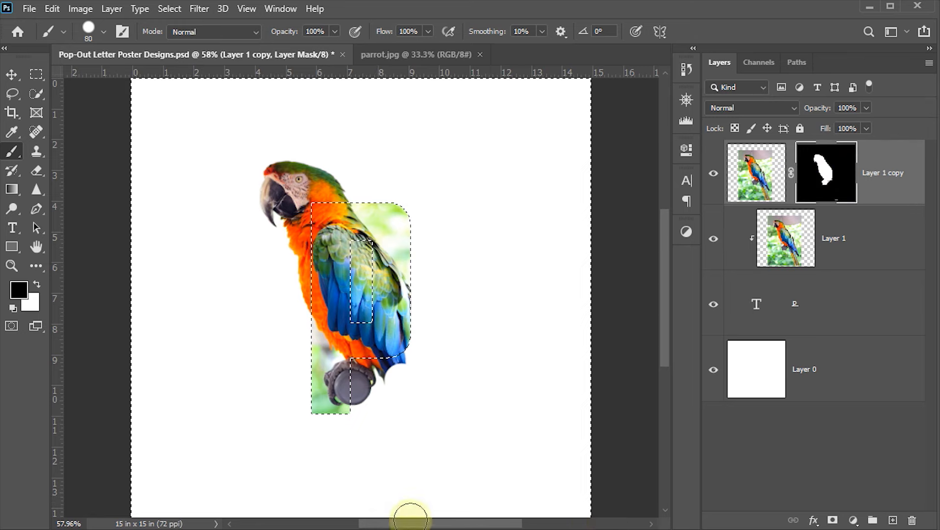
scroll(429, 461, down, 1)
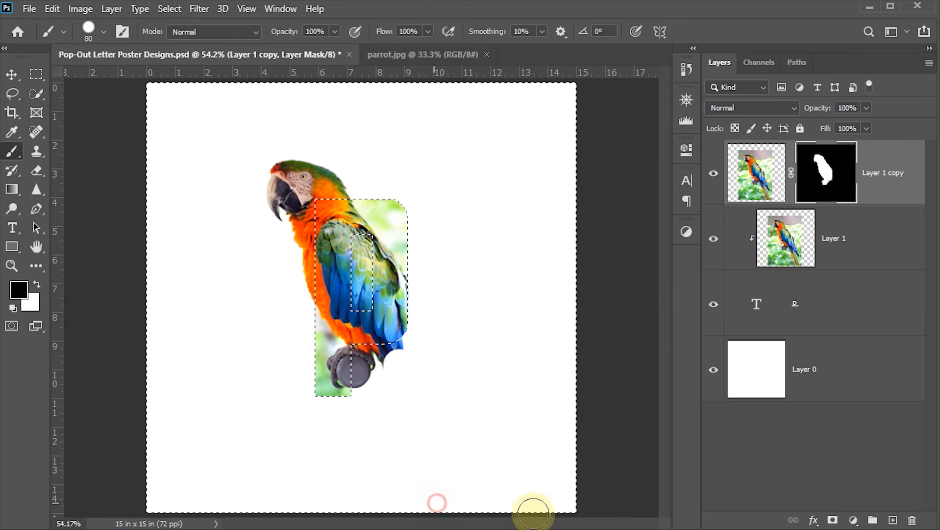
drag(407, 337, 353, 370)
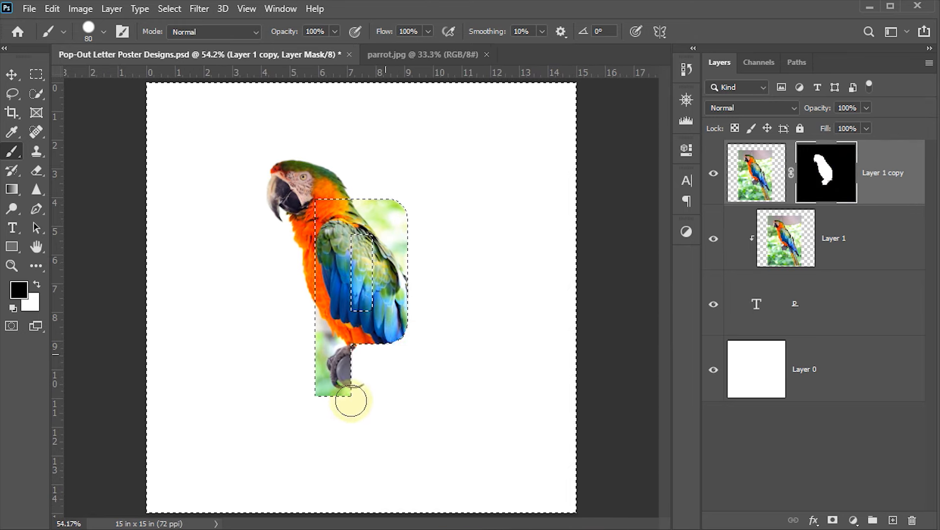
drag(386, 343, 371, 349)
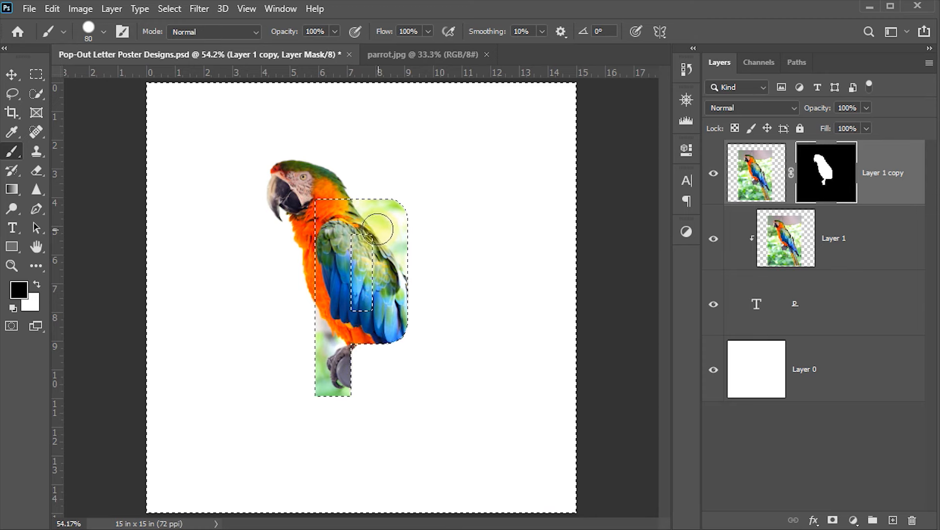
Step: Mask out the bird inside the letter P's counter and along its outer edge, then deselect and save the document
drag(362, 302, 362, 243)
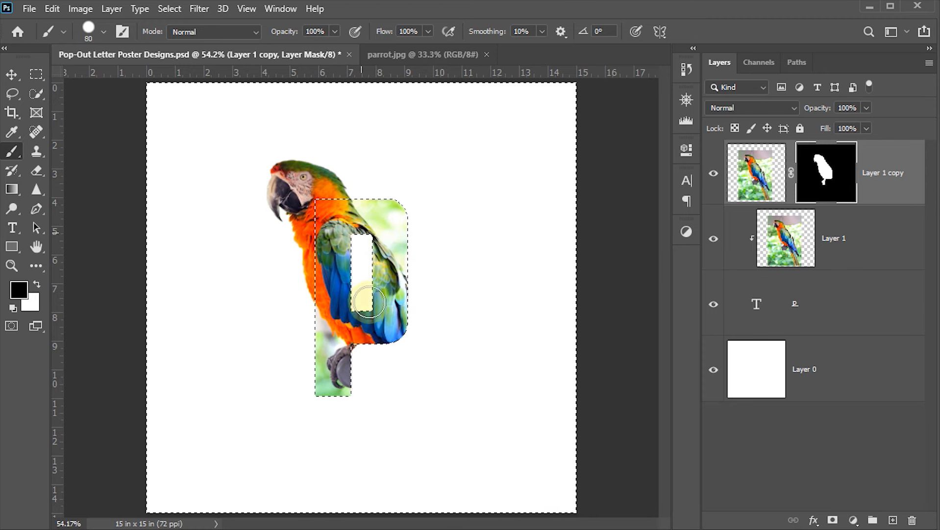
mouse_move(405, 243)
mouse_down()
mouse_move(415, 342)
mouse_move(363, 351)
mouse_move(351, 388)
mouse_move(356, 347)
mouse_up()
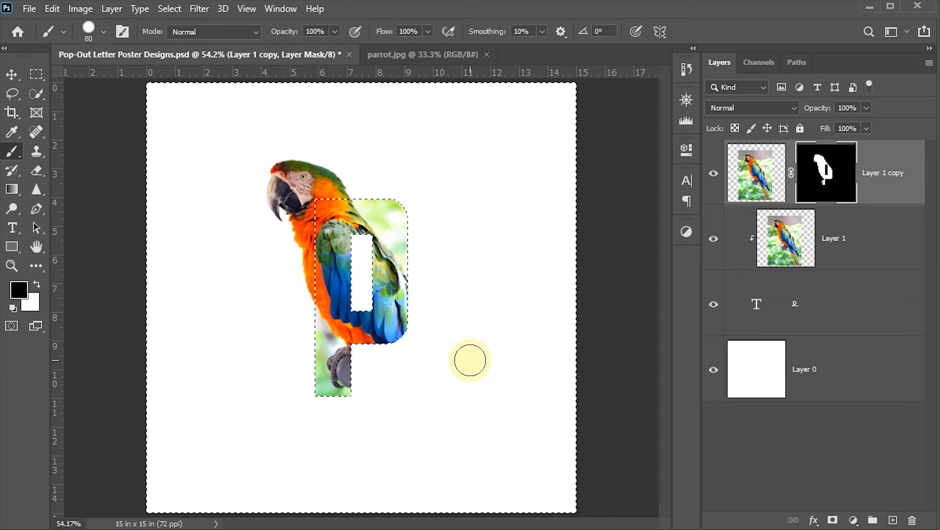
key(ctrl+d)
key(v)
key(ctrl+s)
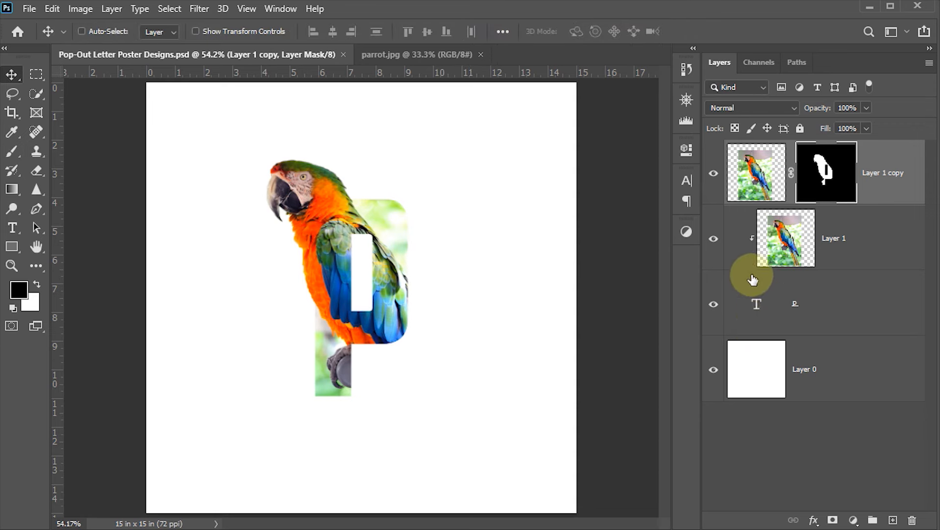
Step: Add an 11 px outside Stroke layer style to the letter P text layer
click(755, 305)
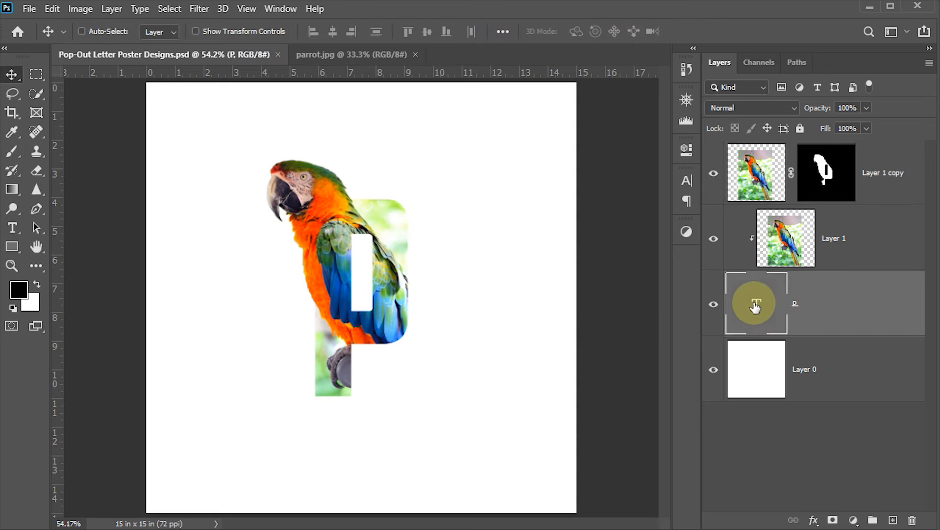
double_click(877, 304)
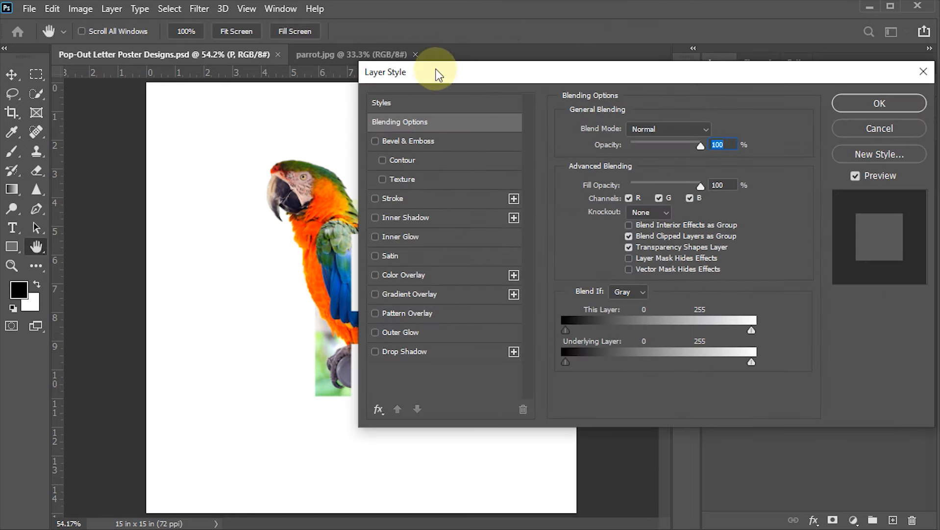
drag(437, 72, 498, 54)
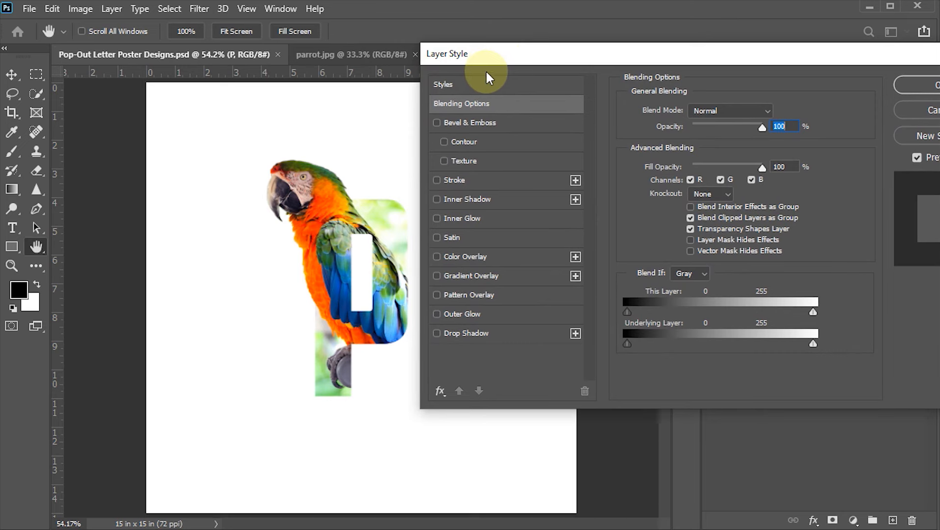
click(461, 180)
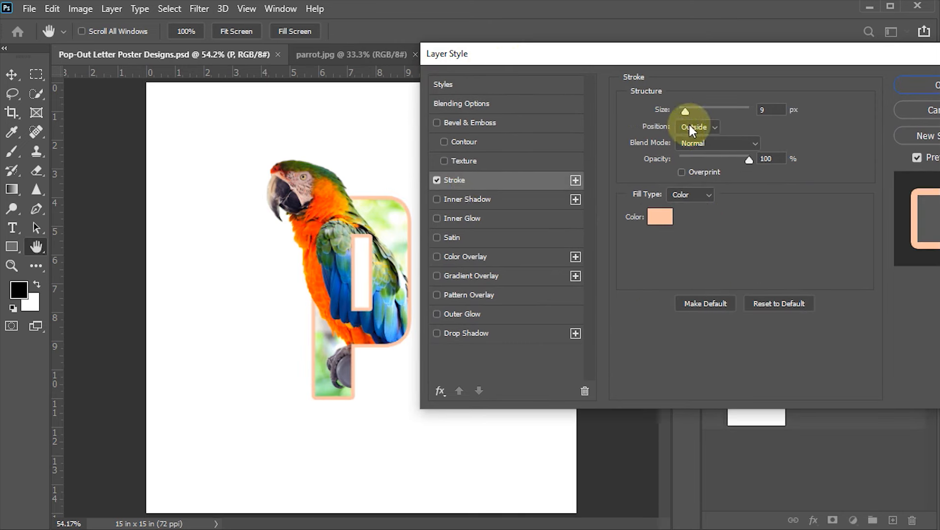
double_click(771, 111)
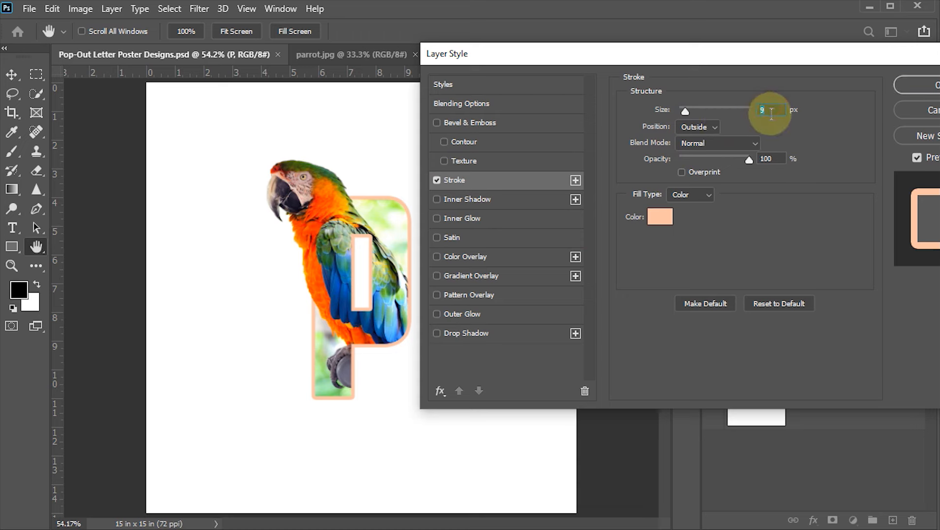
text(11)
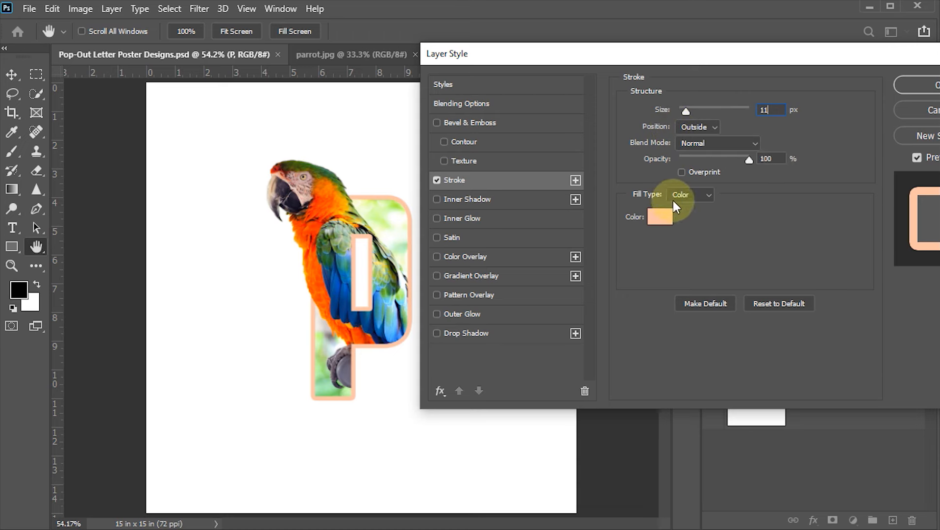
Step: Set the letter's stroke colour to a dark green sampled from the parrot's wing feathers
click(612, 185)
click(661, 220)
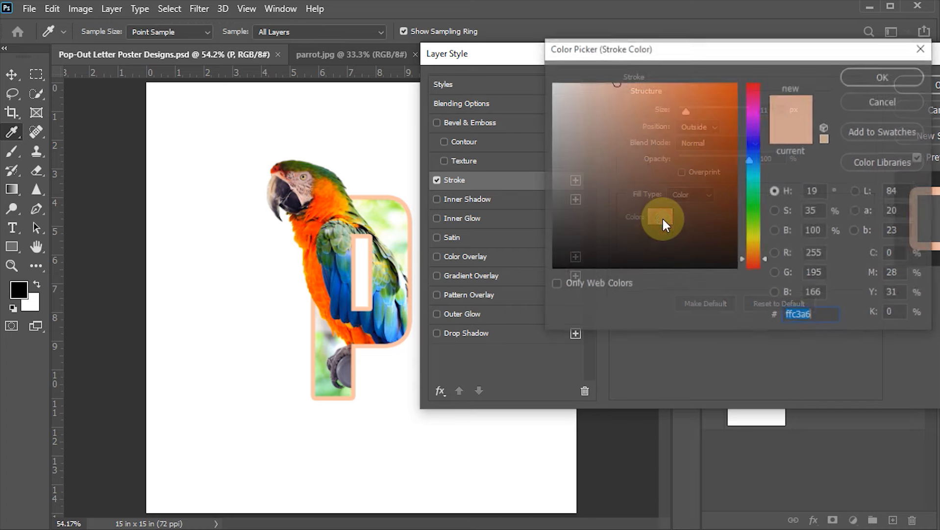
click(325, 255)
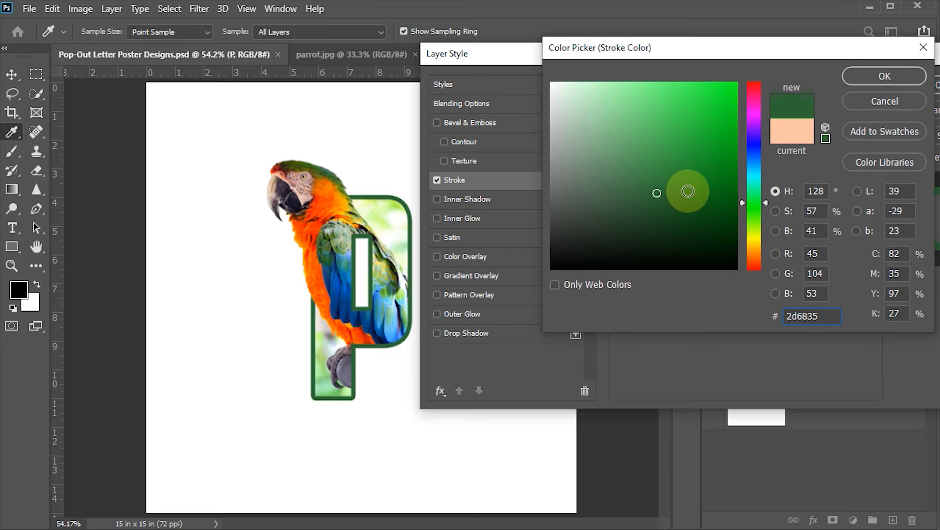
click(886, 76)
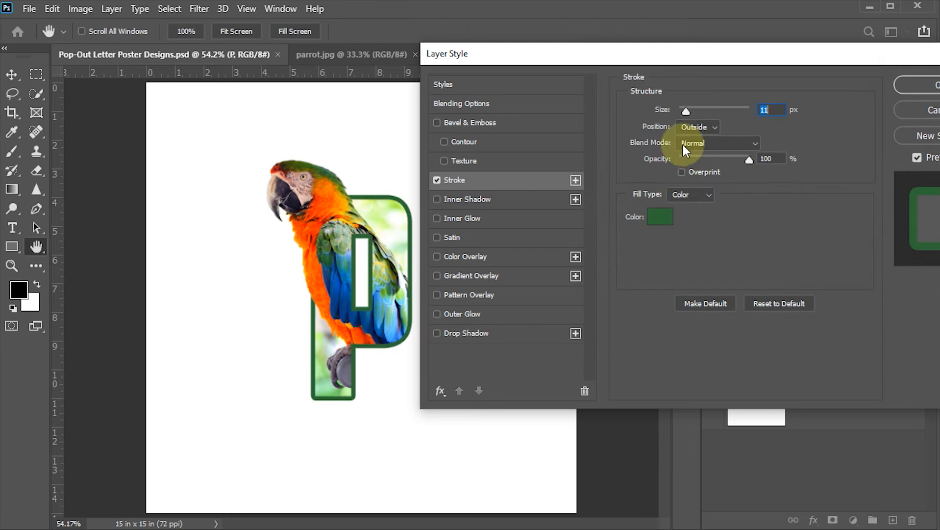
Step: Add a Drop Shadow to the letter P with 78% opacity, 22 px distance and 14 px size, and apply the layer style
click(452, 332)
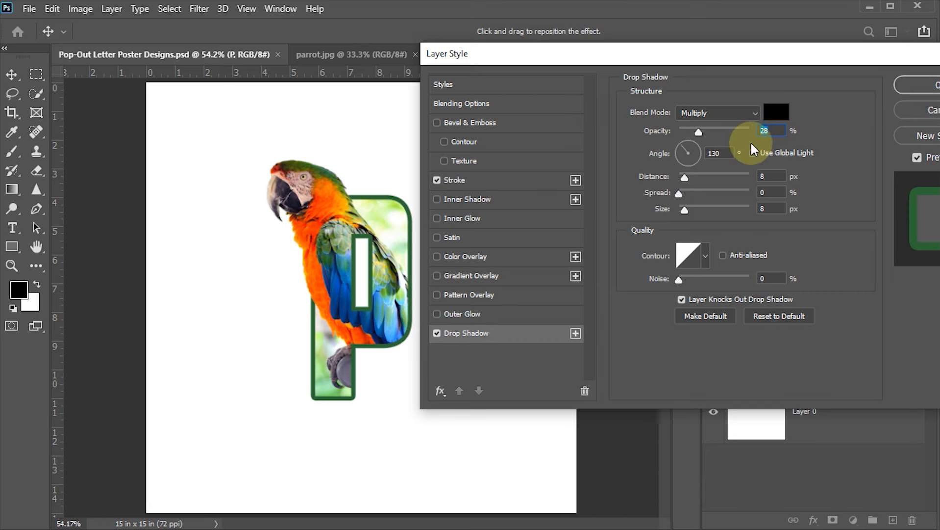
text(78)
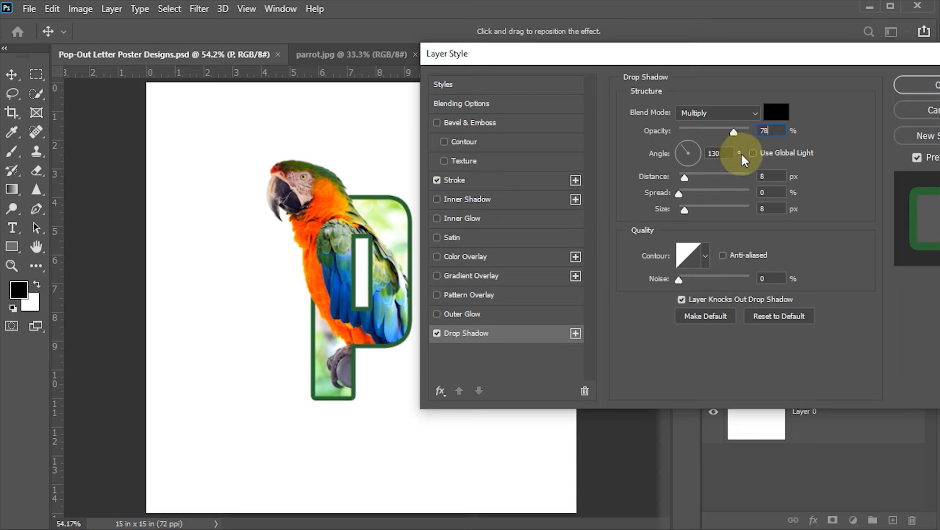
click(777, 176)
text(16)
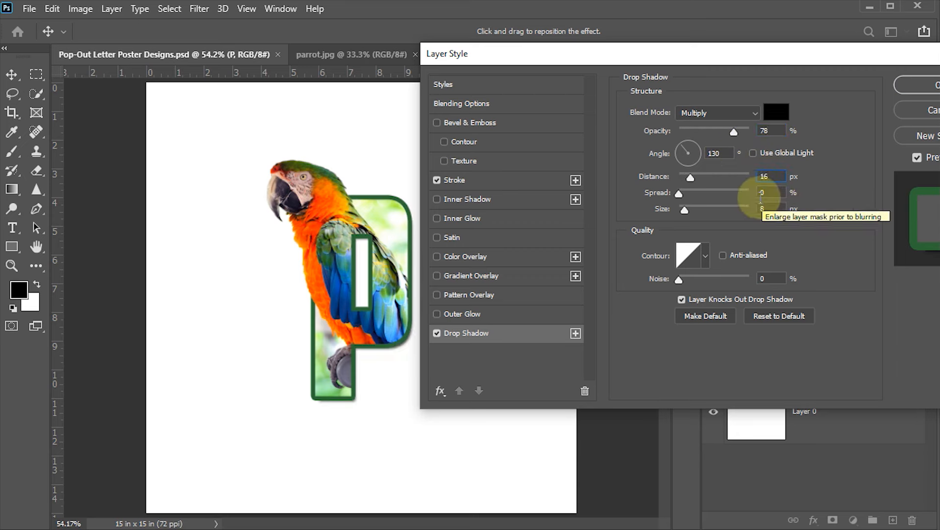
drag(774, 176, 702, 178)
text(22)
click(690, 187)
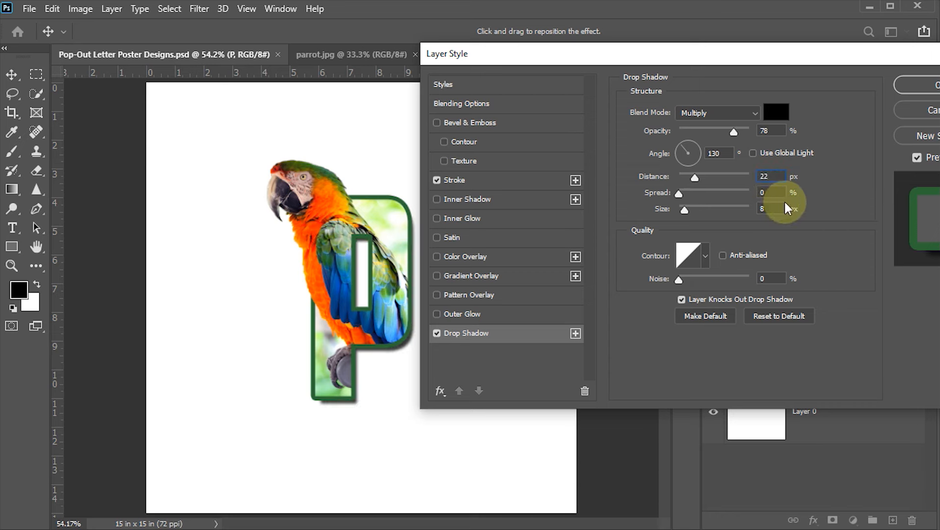
double_click(773, 208)
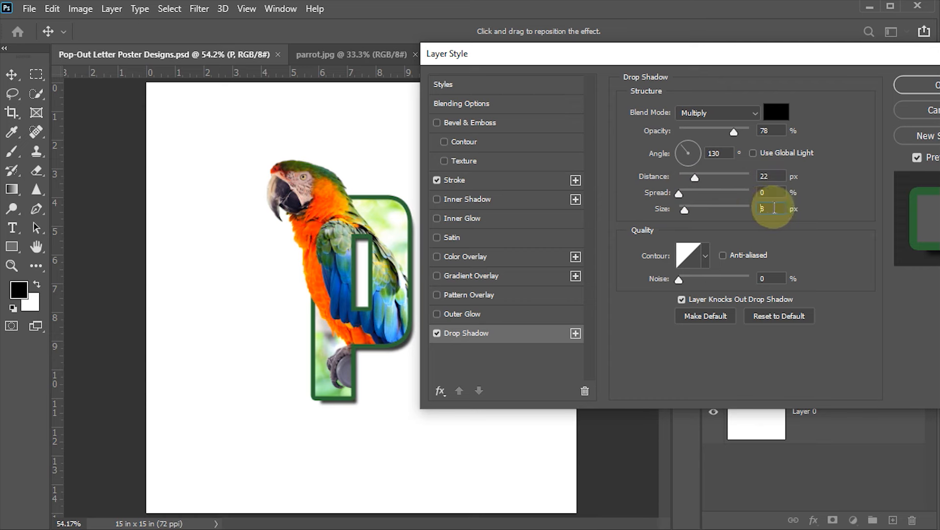
text(14)
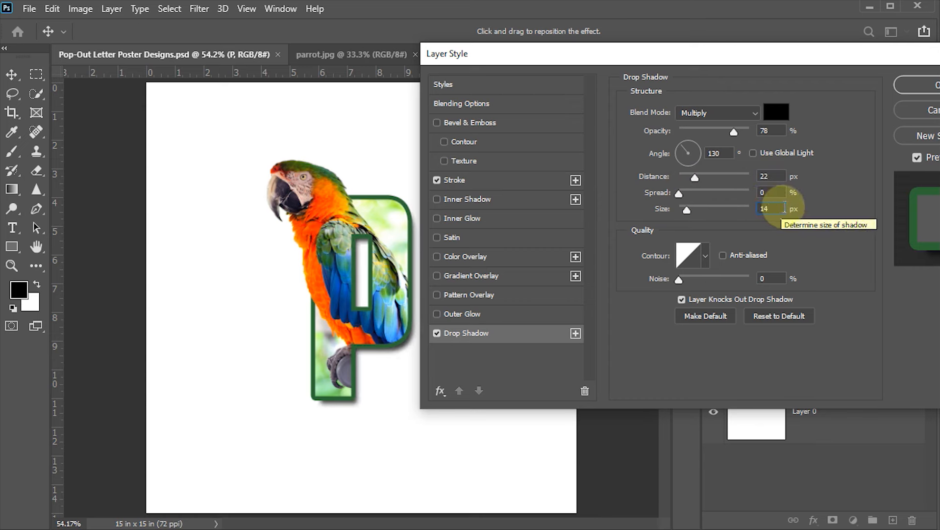
drag(824, 54, 797, 55)
click(902, 84)
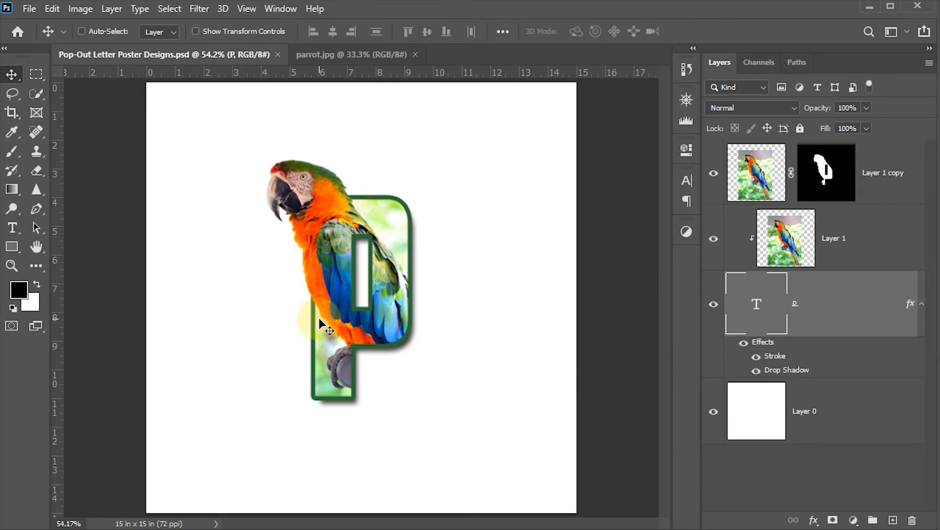
Step: Add a Gradient fill layer directly above the white background layer and set its style to Radial
click(763, 414)
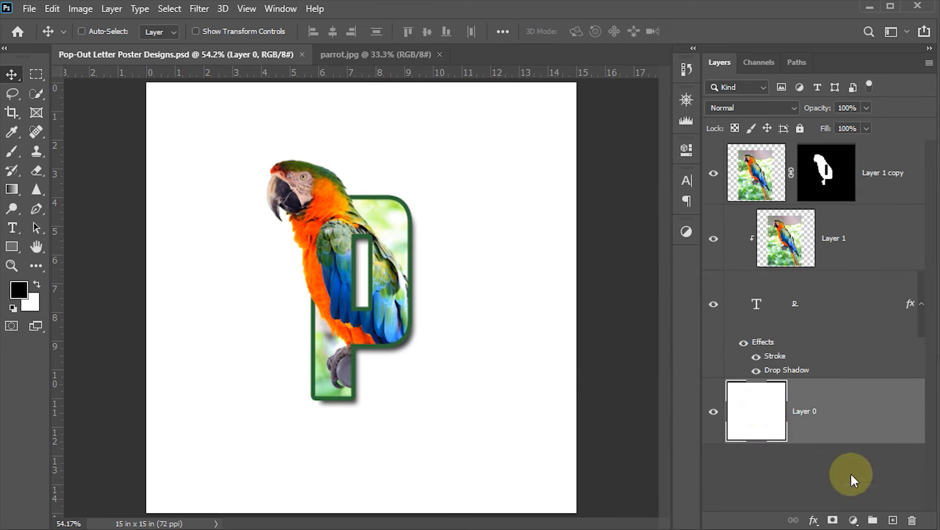
click(853, 519)
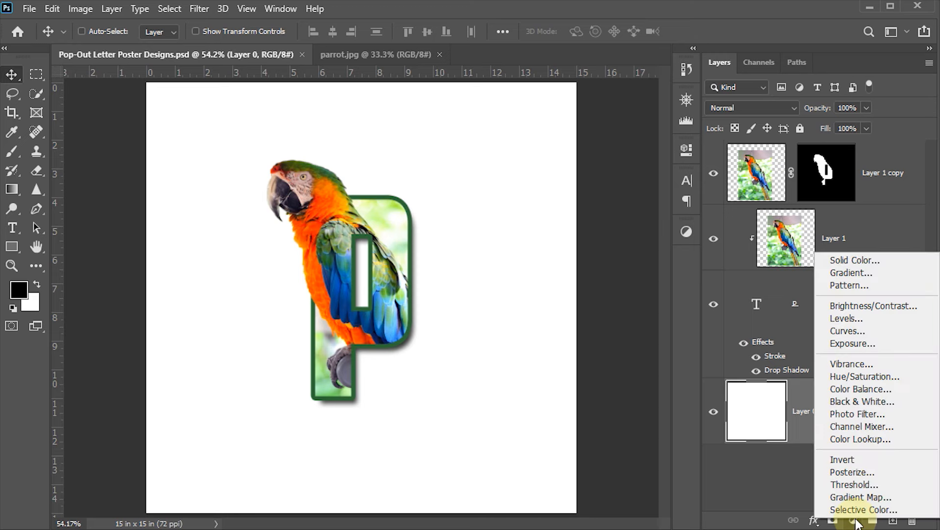
click(853, 273)
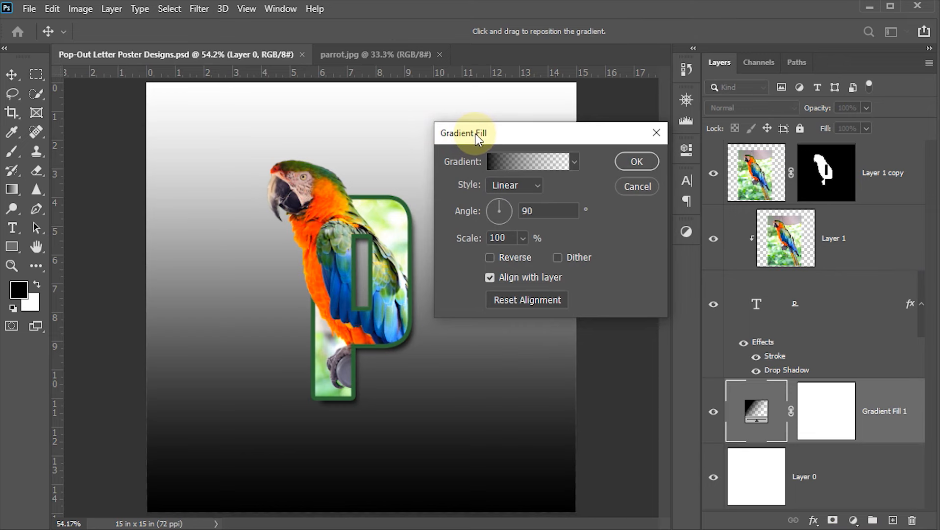
click(531, 184)
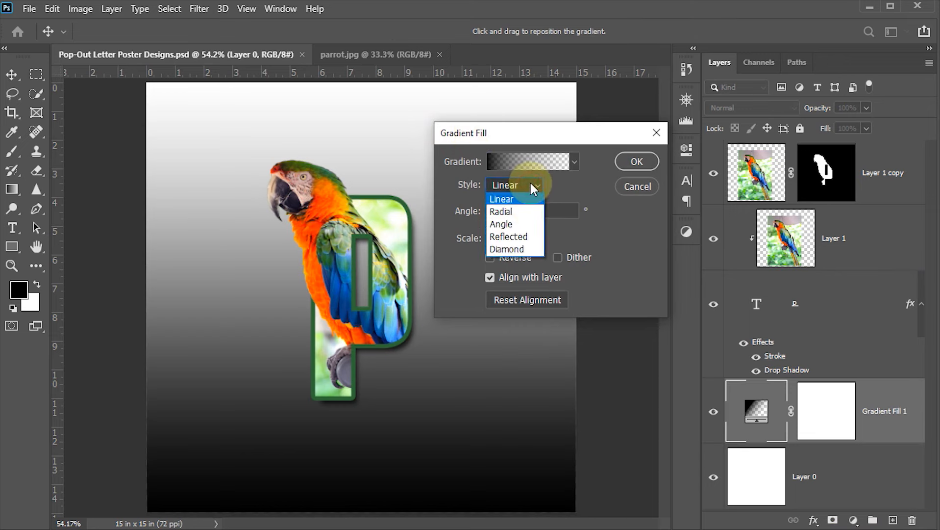
click(513, 209)
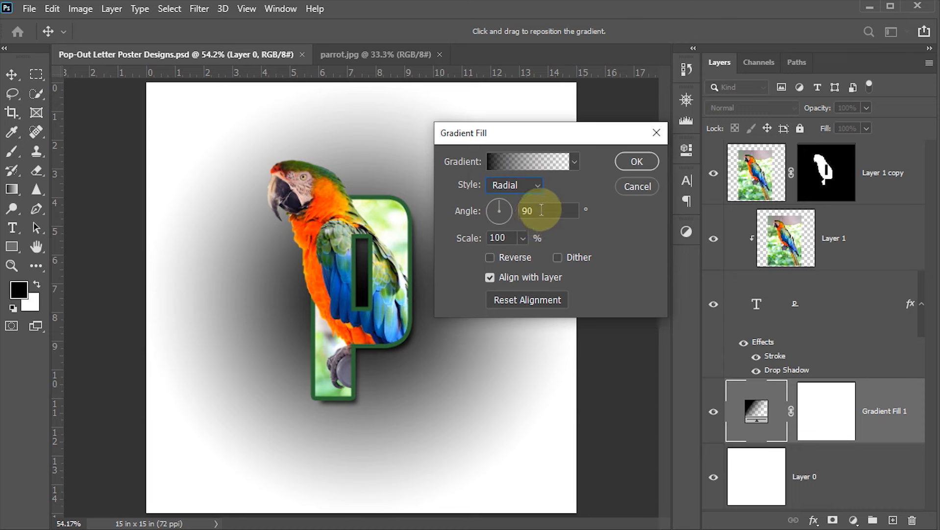
Step: Load the Foreground to Background preset for the gradient fill and change its starting colour stop to white
click(528, 159)
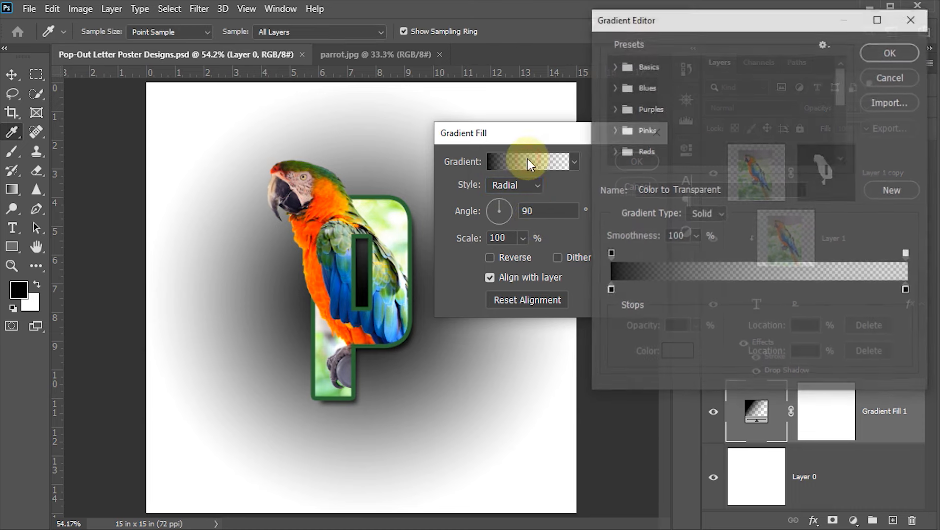
click(615, 67)
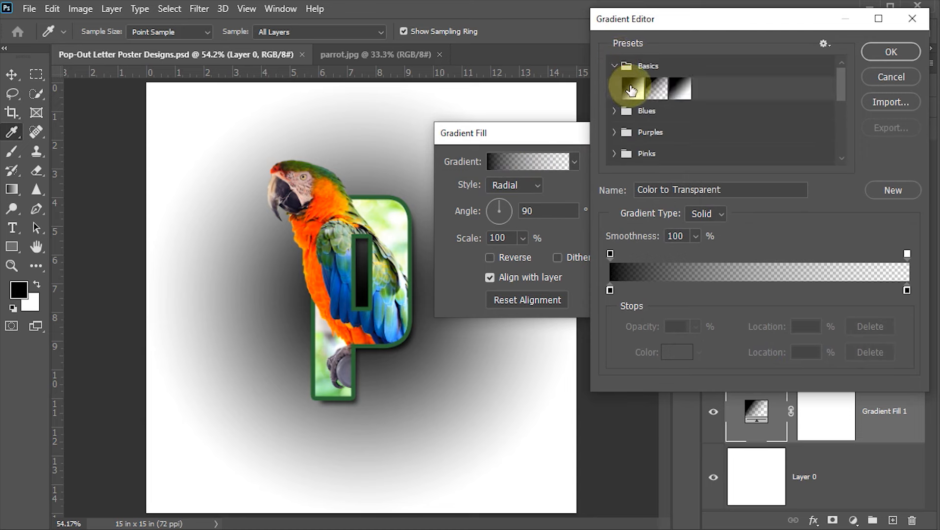
click(632, 90)
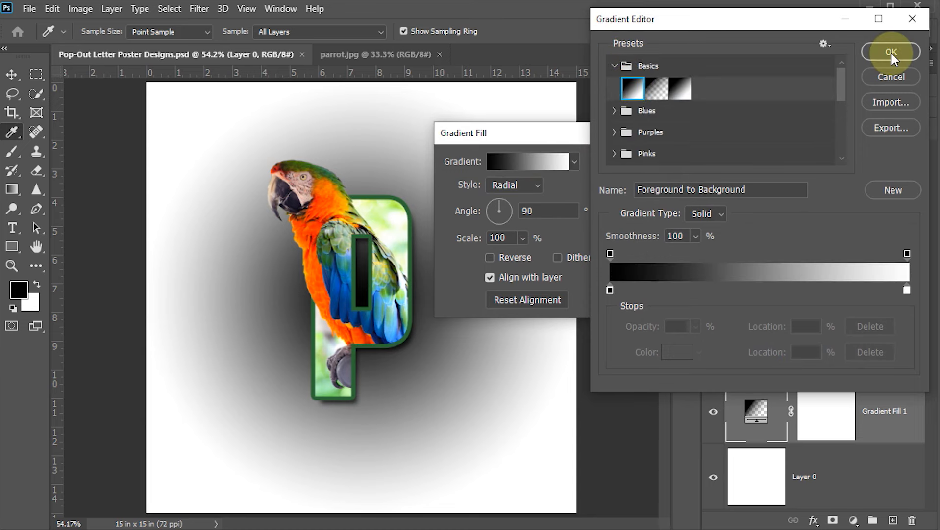
double_click(610, 289)
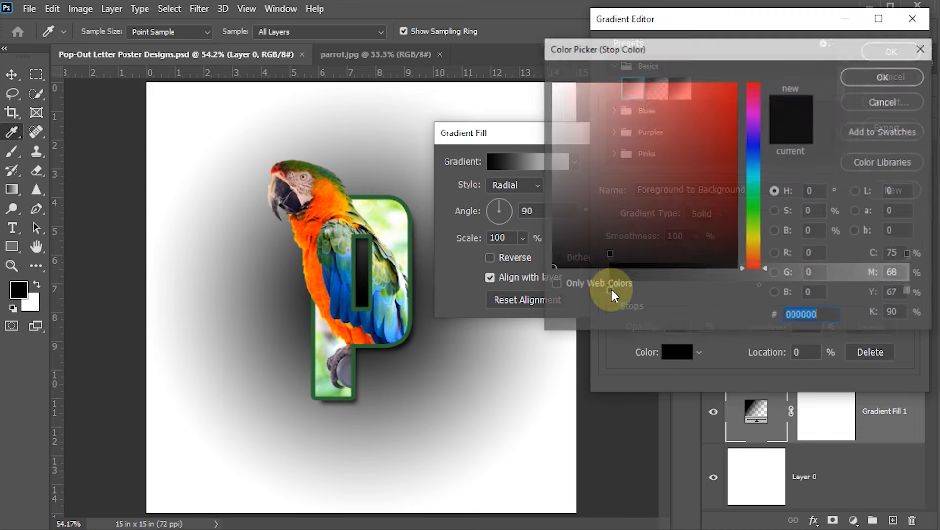
click(553, 84)
click(883, 77)
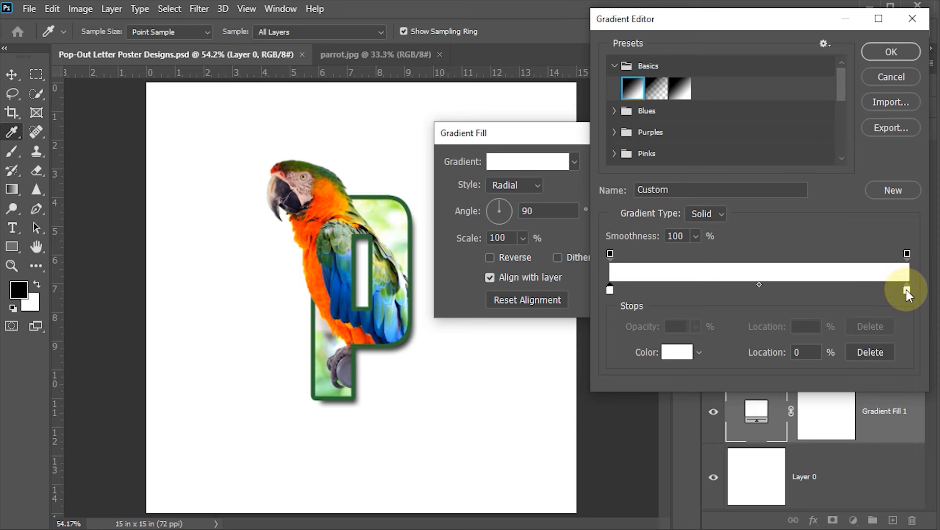
Step: Set the gradient's ending colour stop to light green #d5fea2, sampled from the blurred background inside the letter P, and accept the gradient
double_click(908, 289)
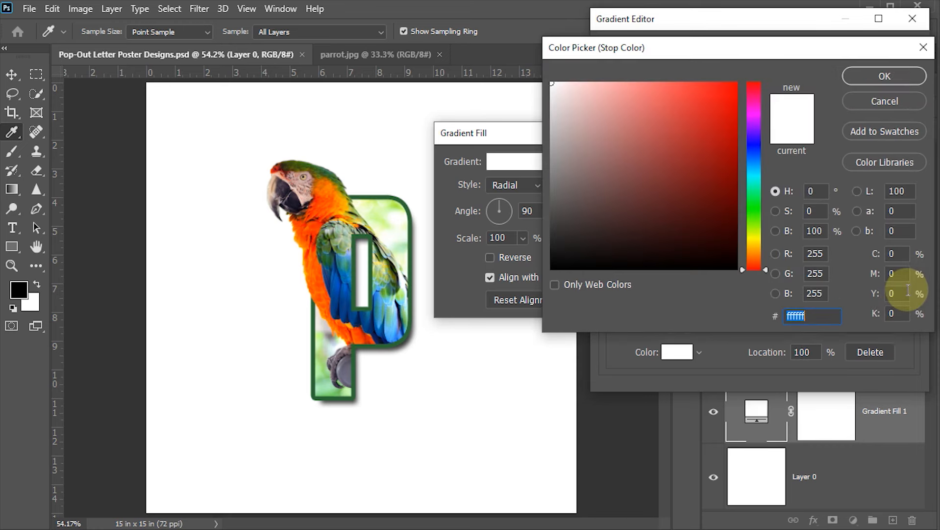
click(375, 210)
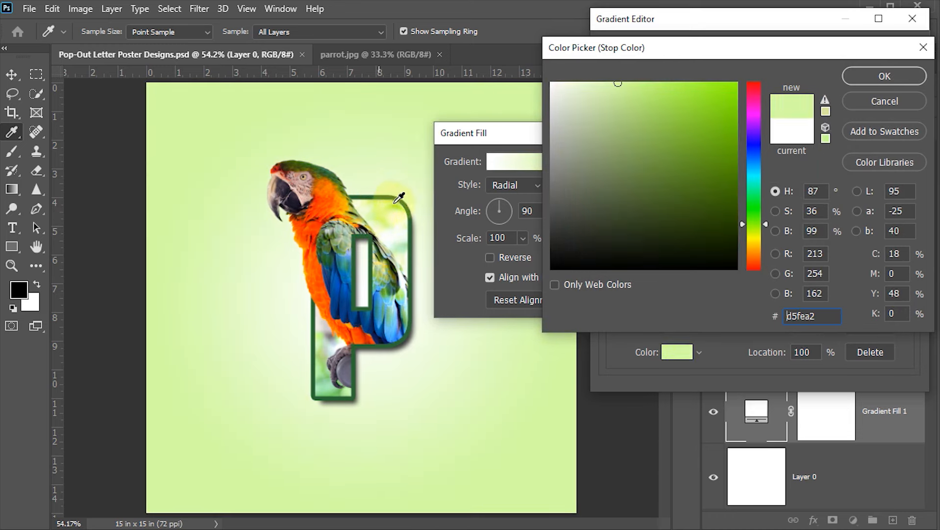
click(893, 76)
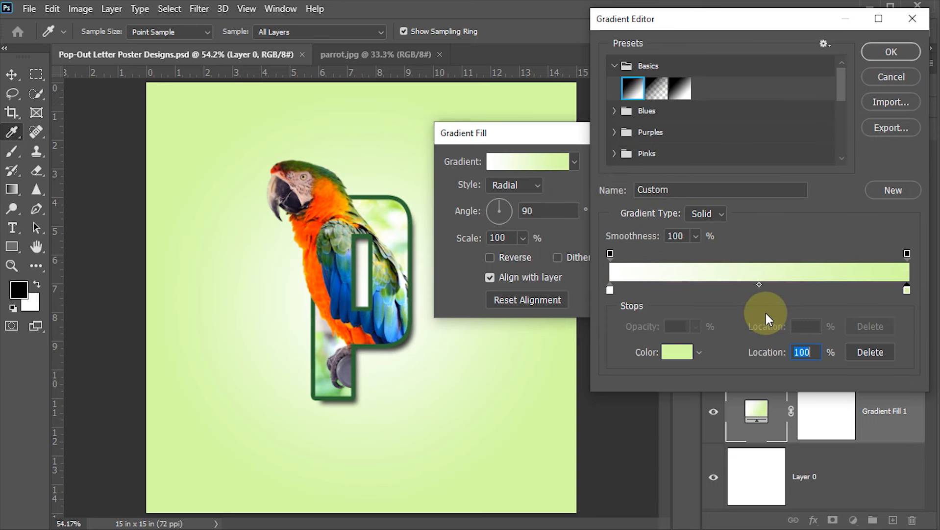
click(891, 51)
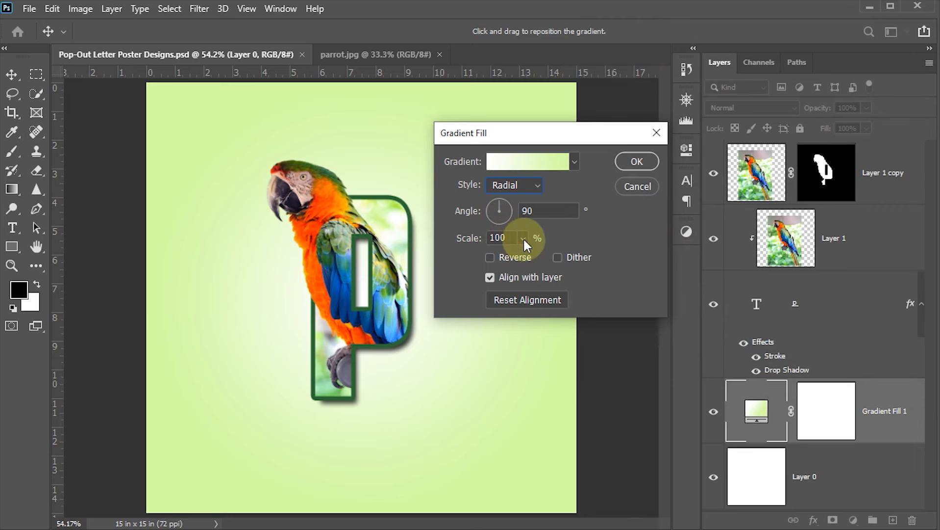
Step: Set the radial gradient fill's scale to 152% and apply the fill
click(523, 238)
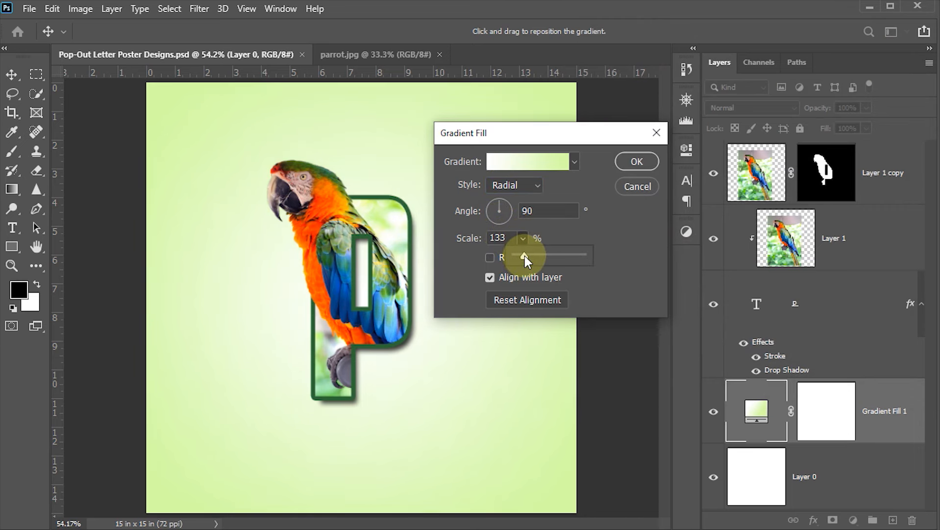
drag(527, 256, 524, 252)
double_click(514, 238)
text(152)
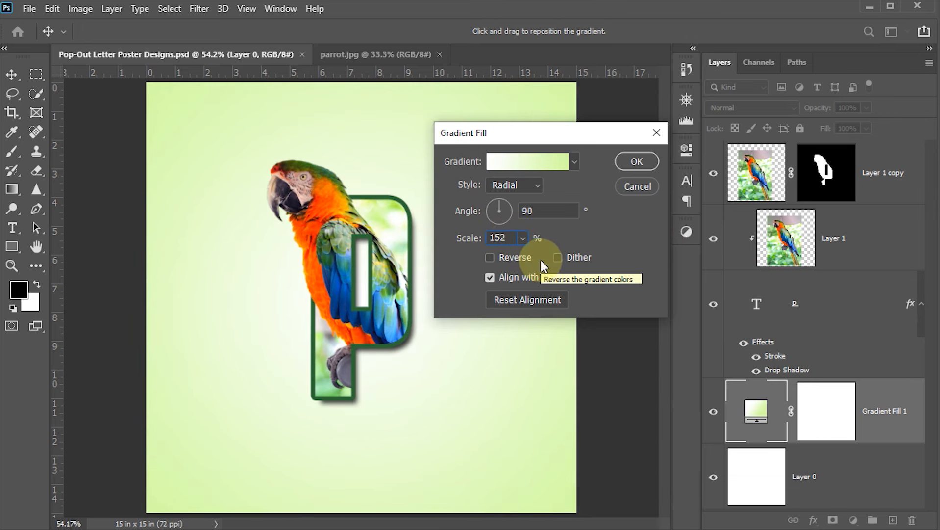
click(638, 161)
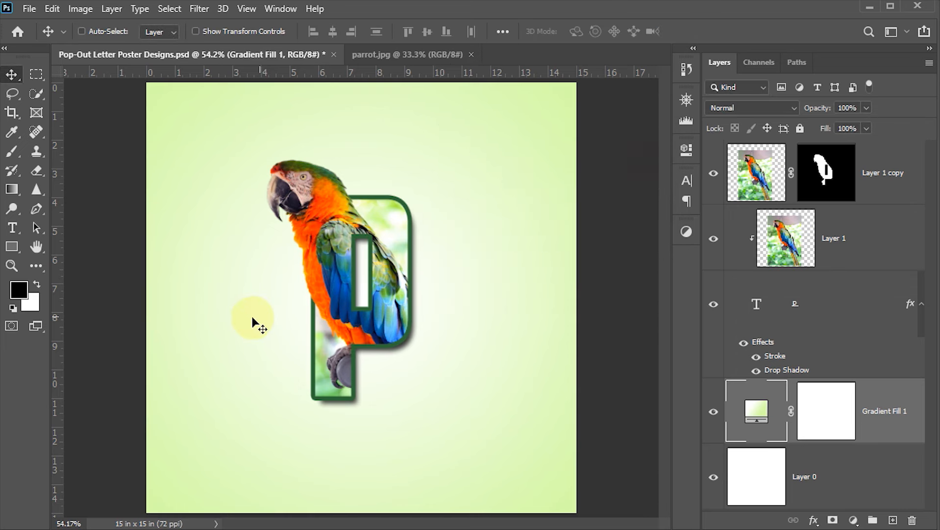
Step: Save the poster document and hide the interface panels to view the finished artwork
key(ctrl+s)
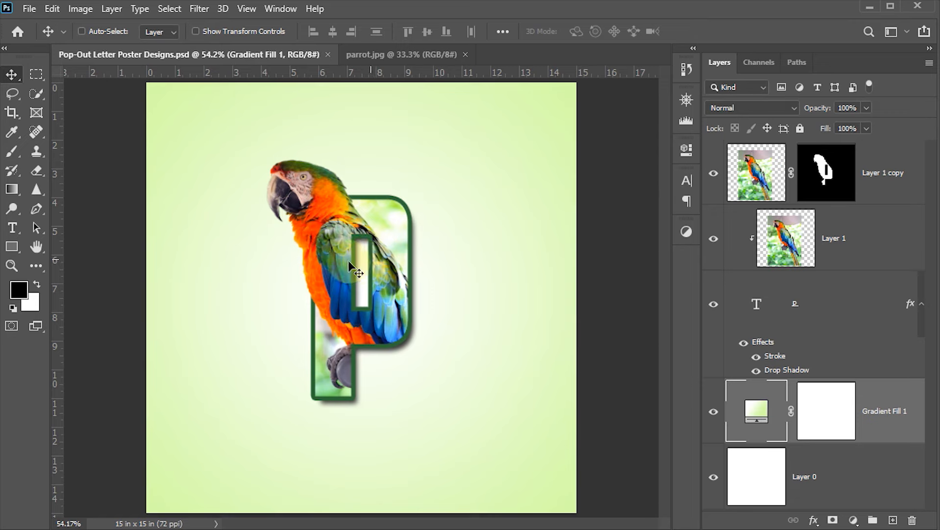
key(Tab)
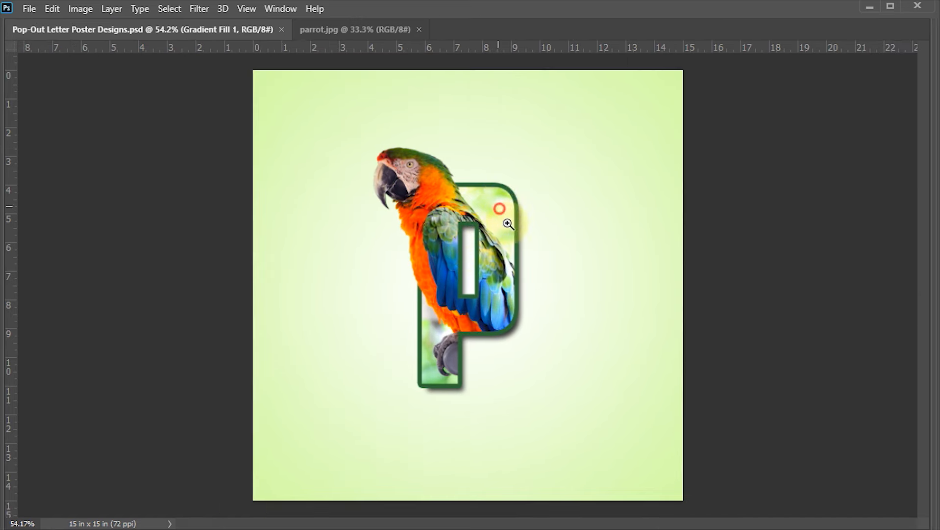